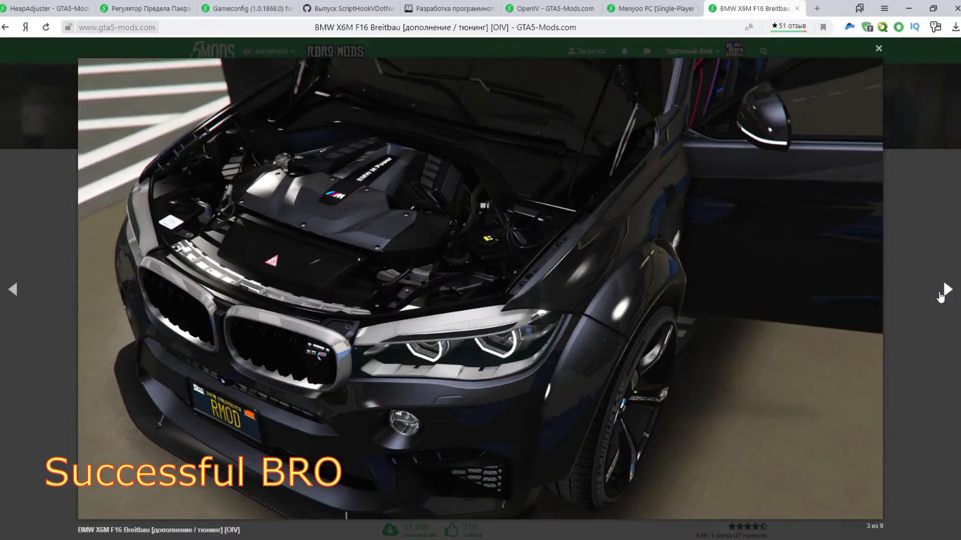
Browse the gallery images of the BMW X6M F16 Breitbau mod through to the end and close the gallery
{"action": "left_click", "coordinate": [940, 297]}
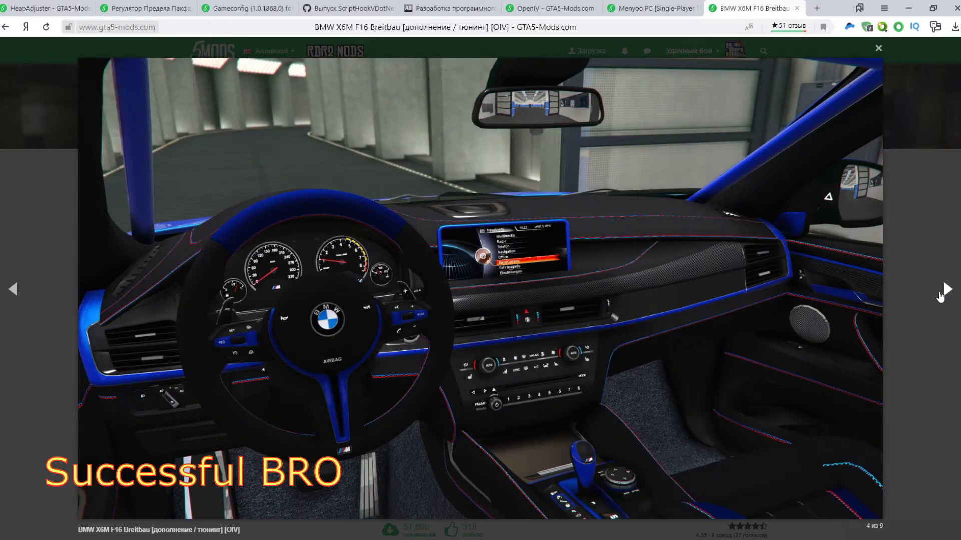
{"action": "left_click", "coordinate": [940, 297]}
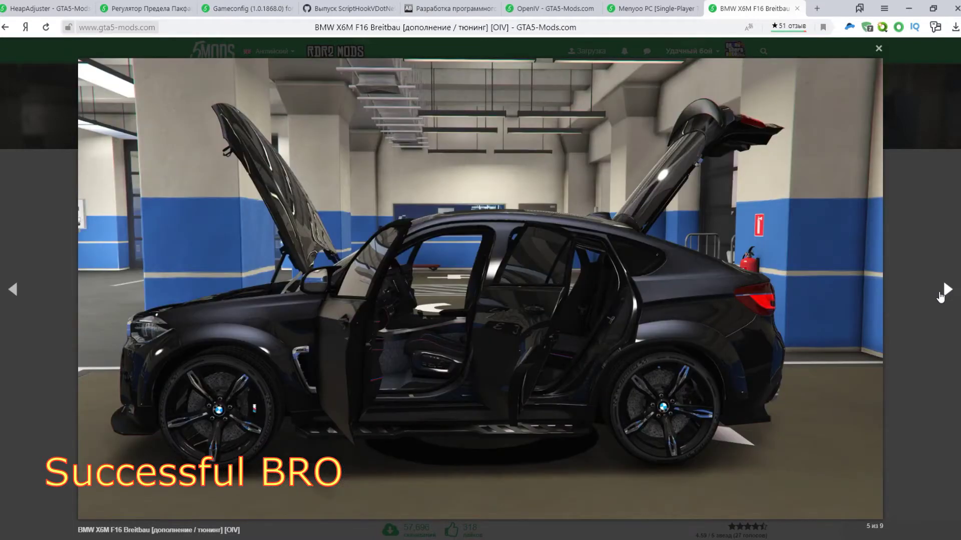
{"action": "left_click", "coordinate": [941, 297]}
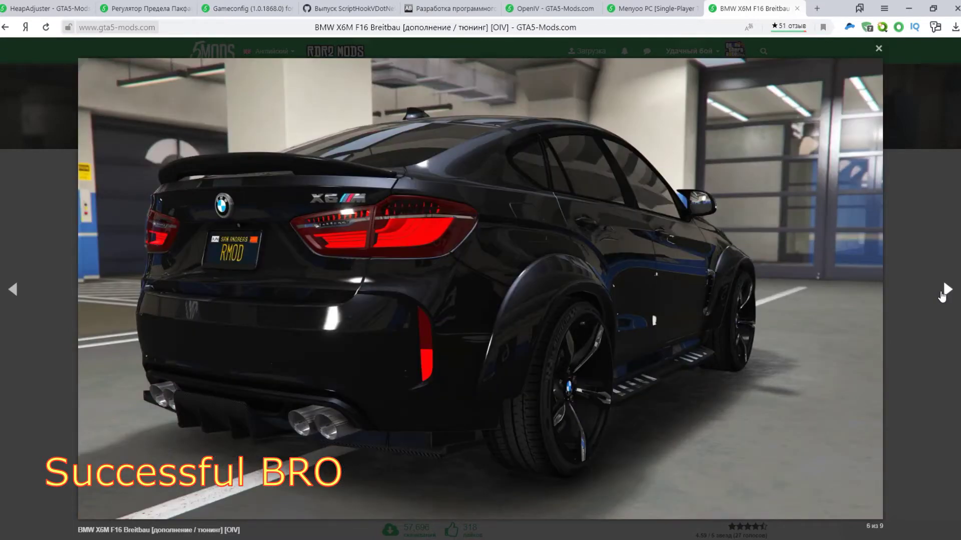
{"action": "left_click", "coordinate": [940, 296]}
{"action": "left_click", "coordinate": [944, 297]}
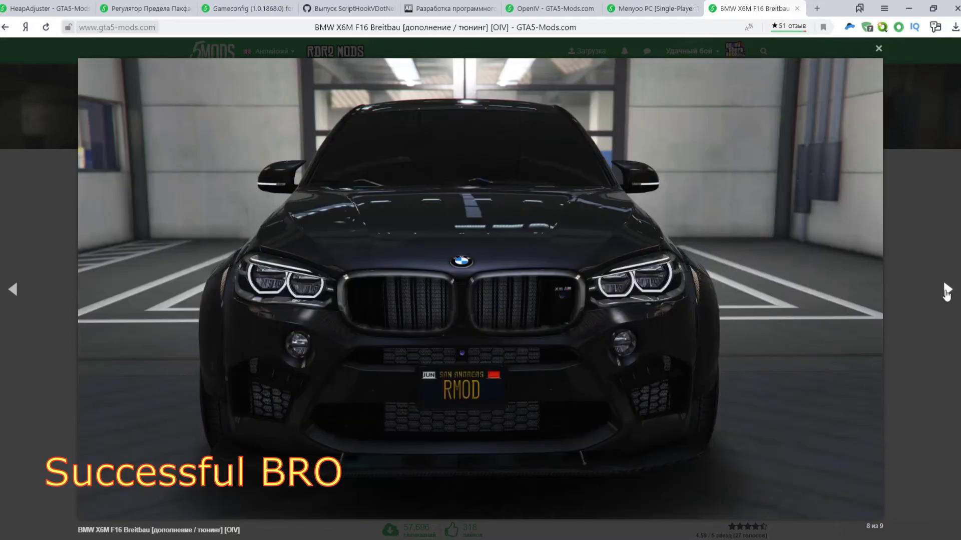
{"action": "left_click", "coordinate": [945, 294]}
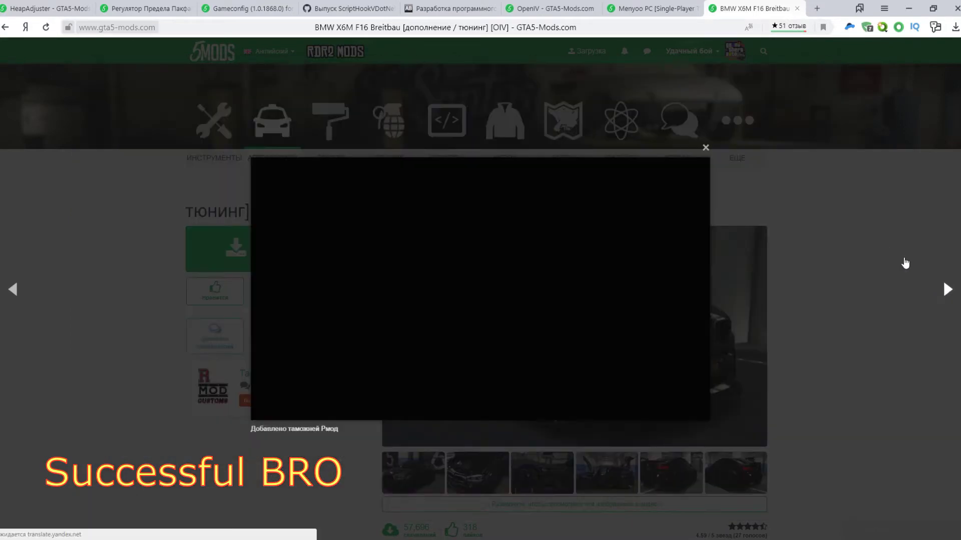
{"action": "left_click", "coordinate": [830, 209]}
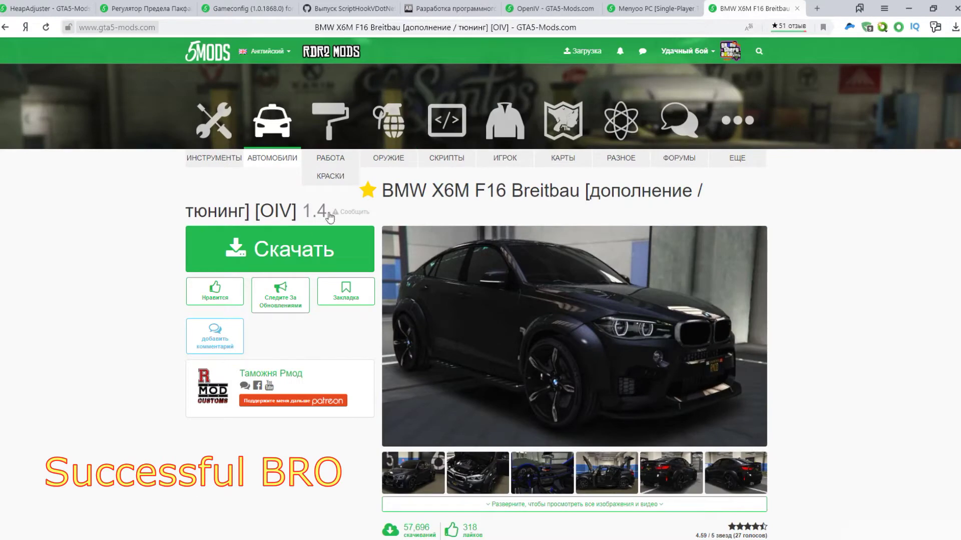
Download the BMW X6M F16 Breitbau mod, and save MenyooSP.zip from the Menyoo PC release page to the Загрузки folder
{"action": "left_click", "coordinate": [305, 255]}
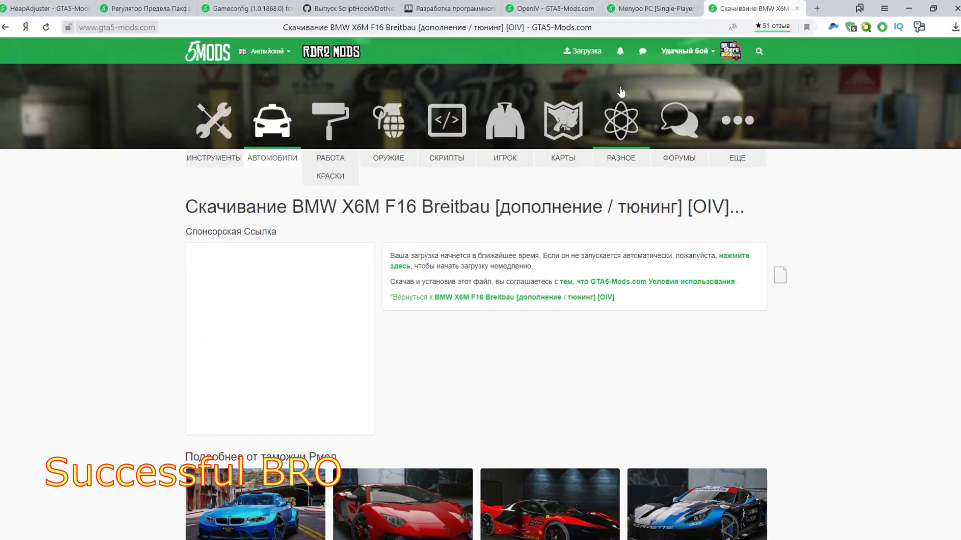
{"action": "left_click", "coordinate": [649, 13]}
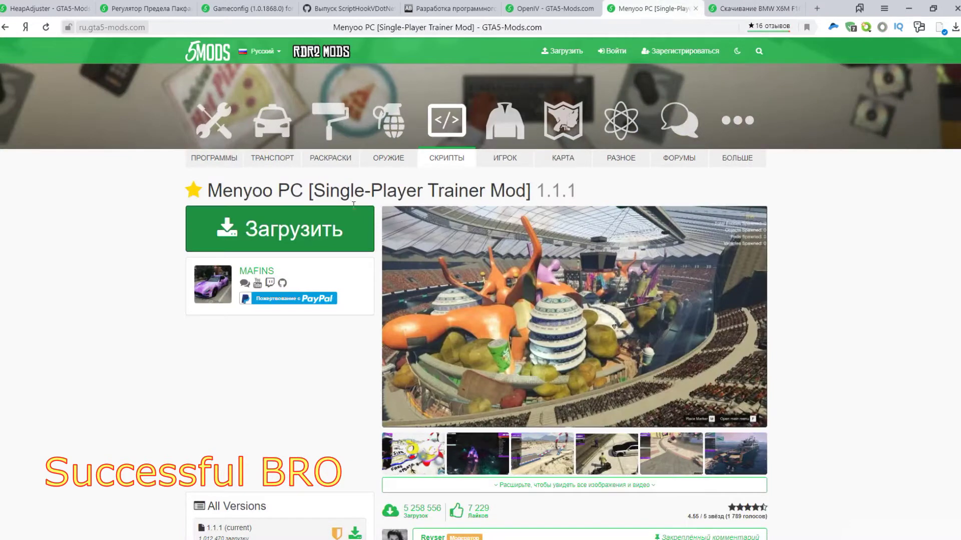
{"action": "left_click", "coordinate": [305, 229]}
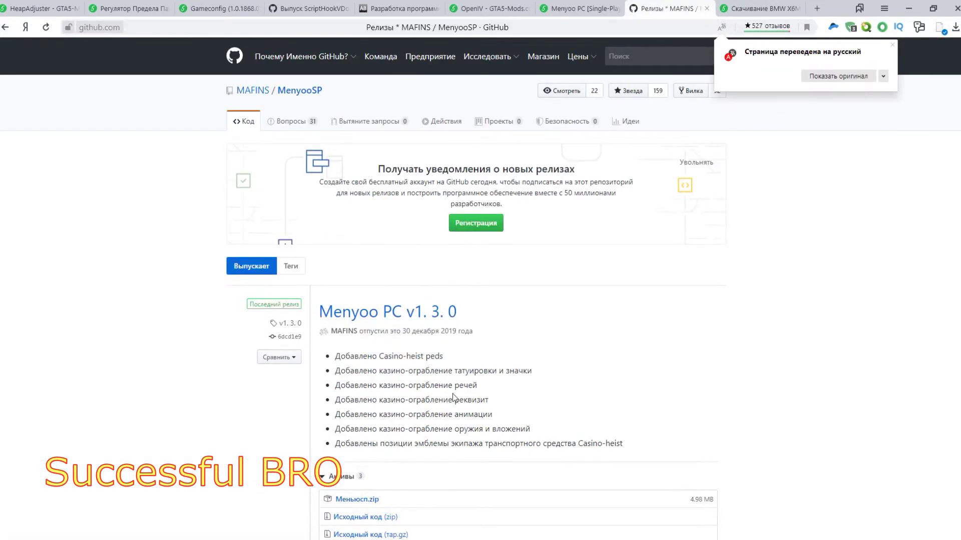
{"action": "left_click", "coordinate": [372, 500]}
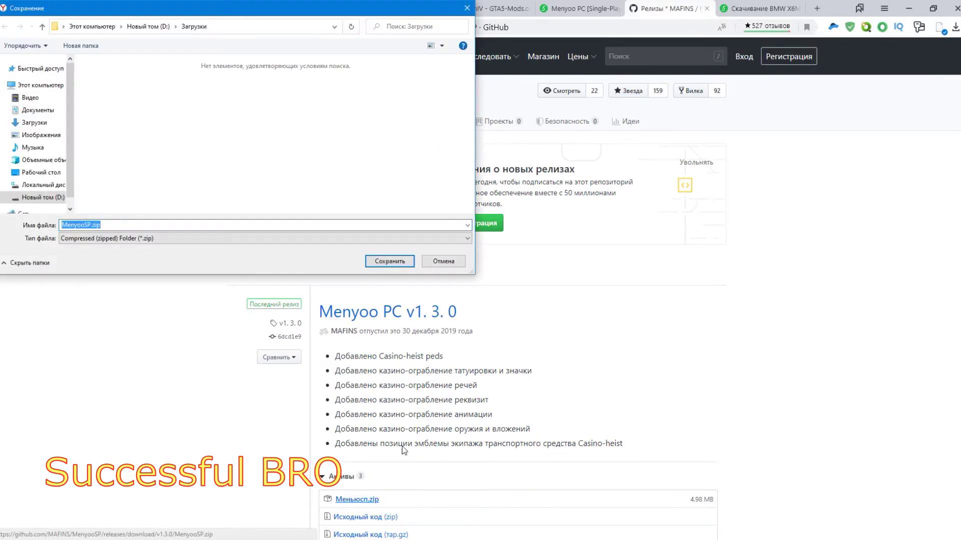
{"action": "left_click", "coordinate": [394, 261]}
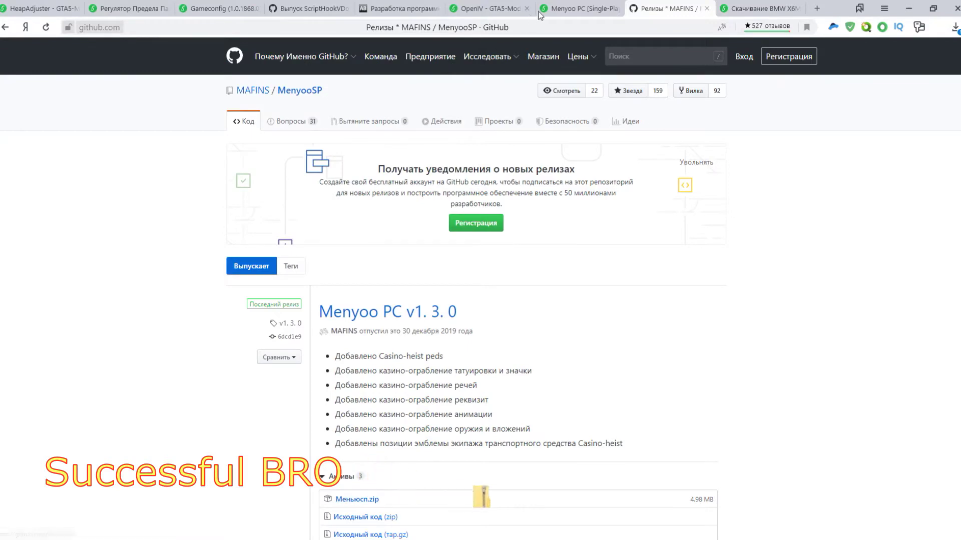
Download the OpenIV 4.0 installer from its GTA5-Mods page and save it
{"action": "left_click", "coordinate": [503, 9]}
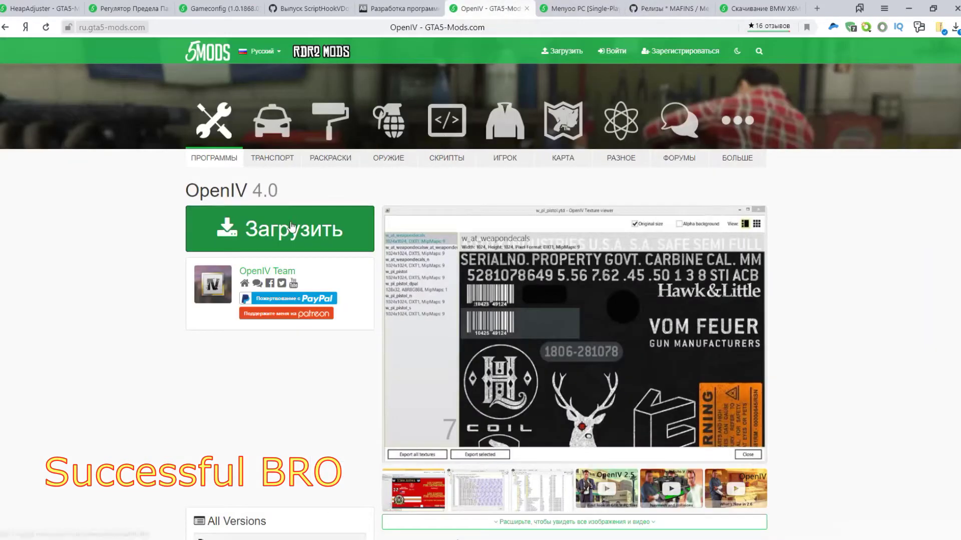
{"action": "left_click", "coordinate": [292, 227]}
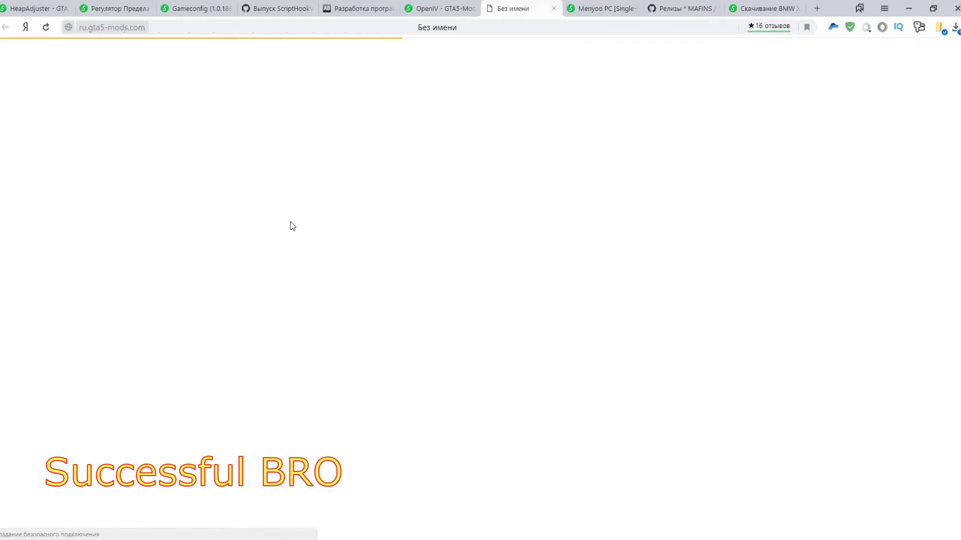
{"action": "left_click", "coordinate": [400, 262]}
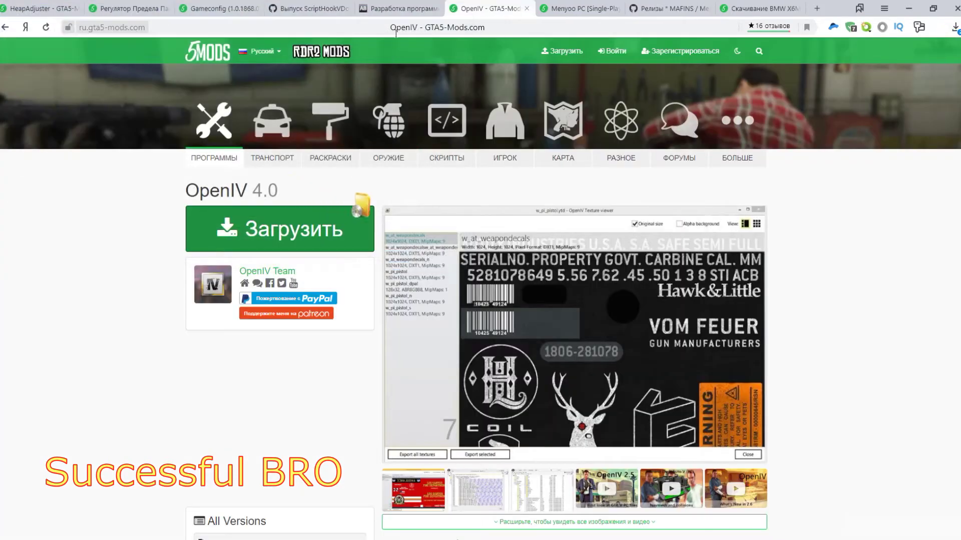
Download the Script Hook V archive from dev-c.com and ScriptHookVDotNet.zip from its GitHub release page
{"action": "left_click", "coordinate": [397, 9]}
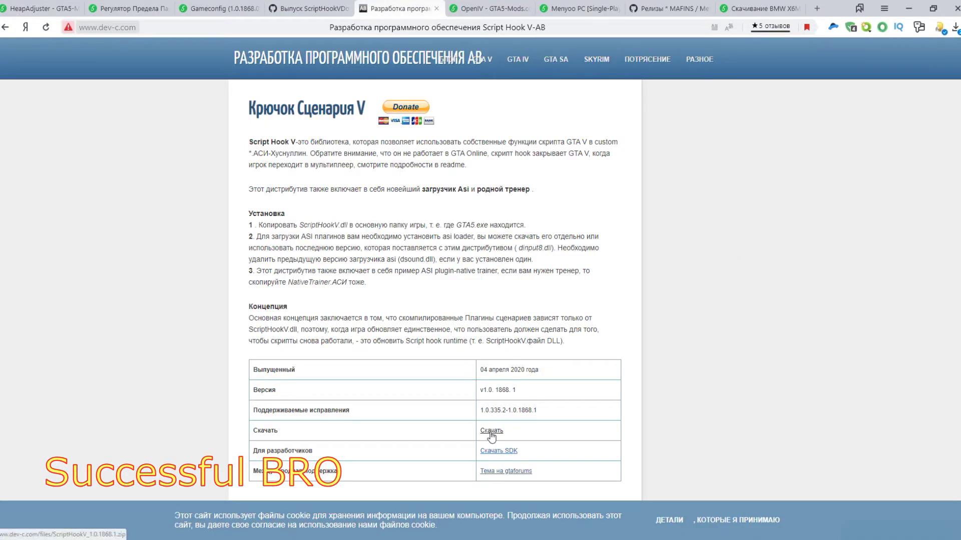
{"action": "left_click", "coordinate": [491, 431]}
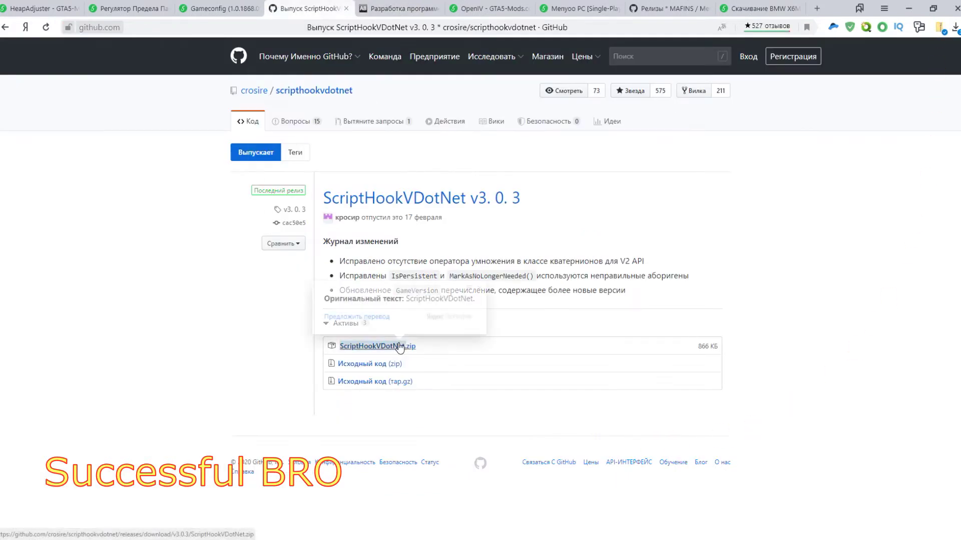
{"action": "left_click", "coordinate": [399, 346]}
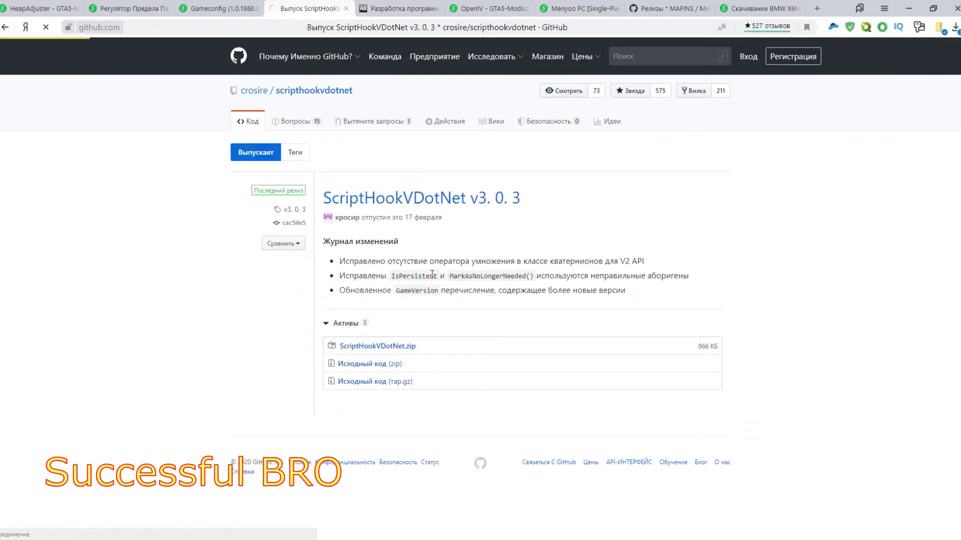
{"action": "mouse_move", "coordinate": [438, 257]}
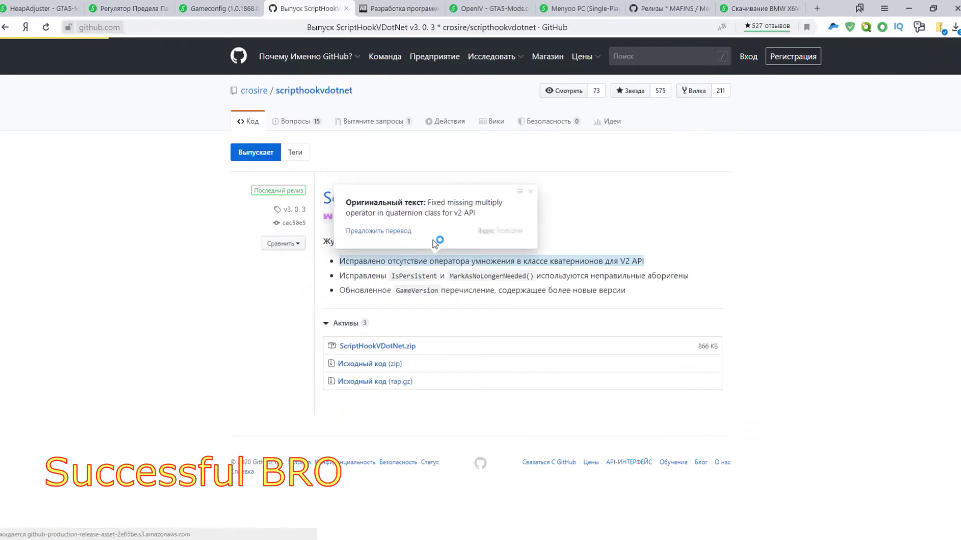
{"action": "key", "text": "Return"}
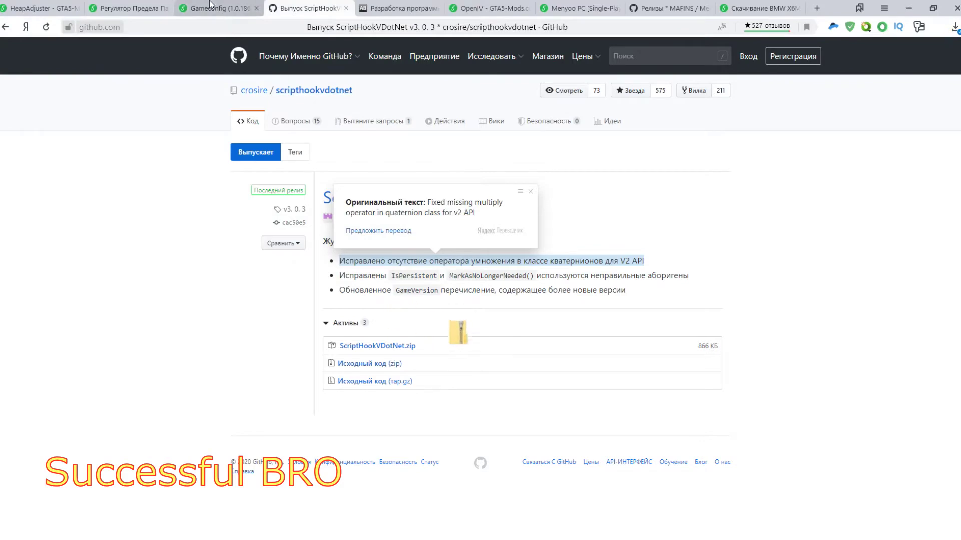
Download and save the Gameconfig (1.0.1868.0) for Limitless Vehicles and Packfile Limit Adjuster archives
{"action": "left_click", "coordinate": [210, 6]}
{"action": "left_click", "coordinate": [320, 222]}
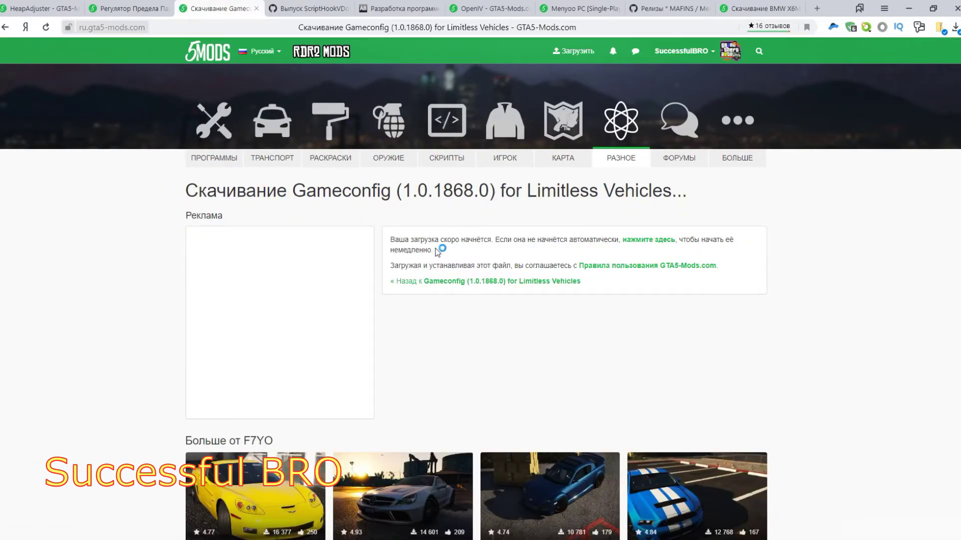
{"action": "left_click", "coordinate": [390, 261]}
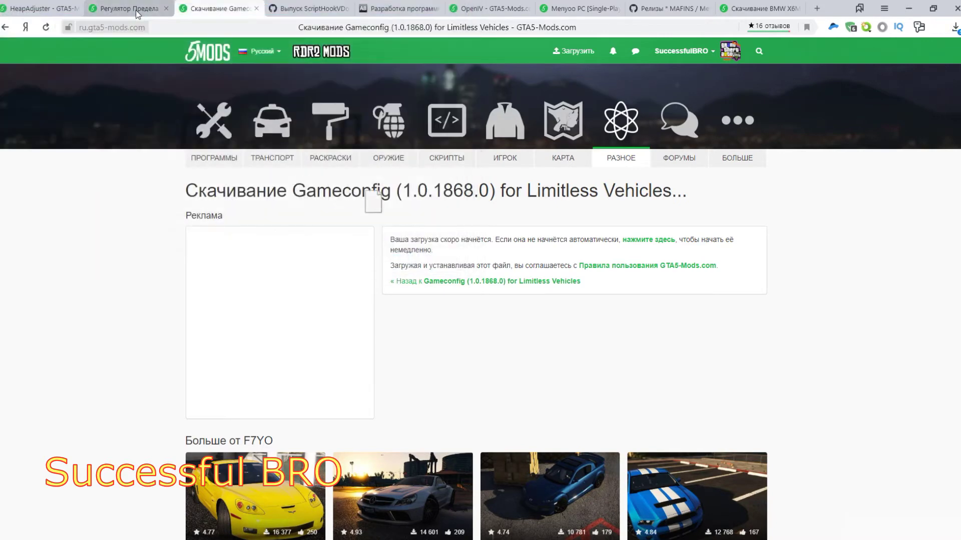
{"action": "left_click", "coordinate": [130, 8]}
{"action": "left_click", "coordinate": [305, 247]}
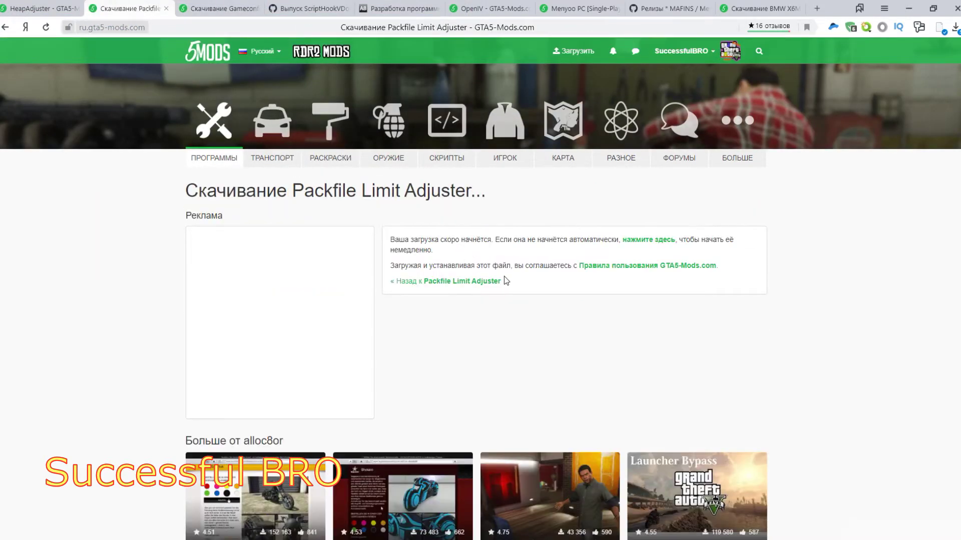
{"action": "left_click", "coordinate": [390, 259]}
Download HeapAdjuster 1.0 and save its zip archive in the Загрузки folder
{"action": "left_click", "coordinate": [45, 9]}
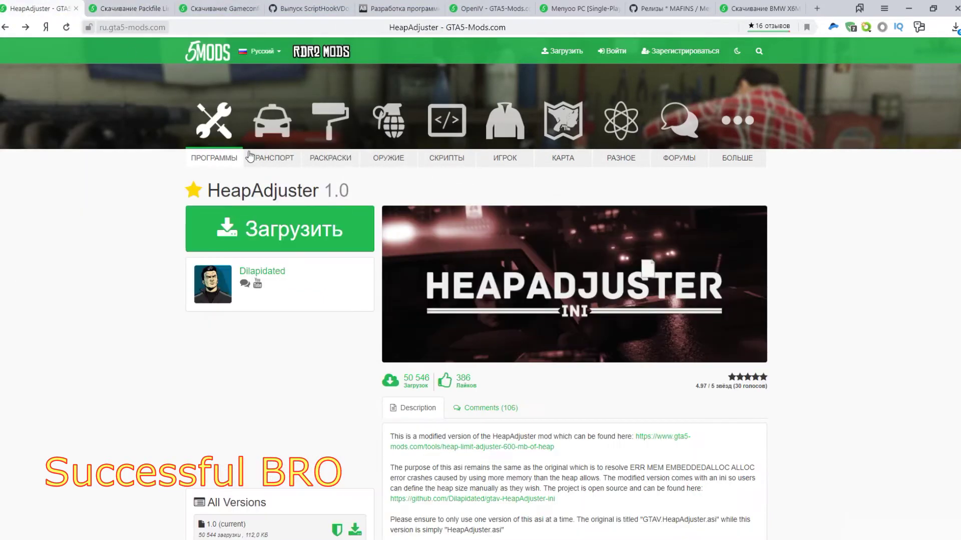
{"action": "left_click", "coordinate": [299, 226]}
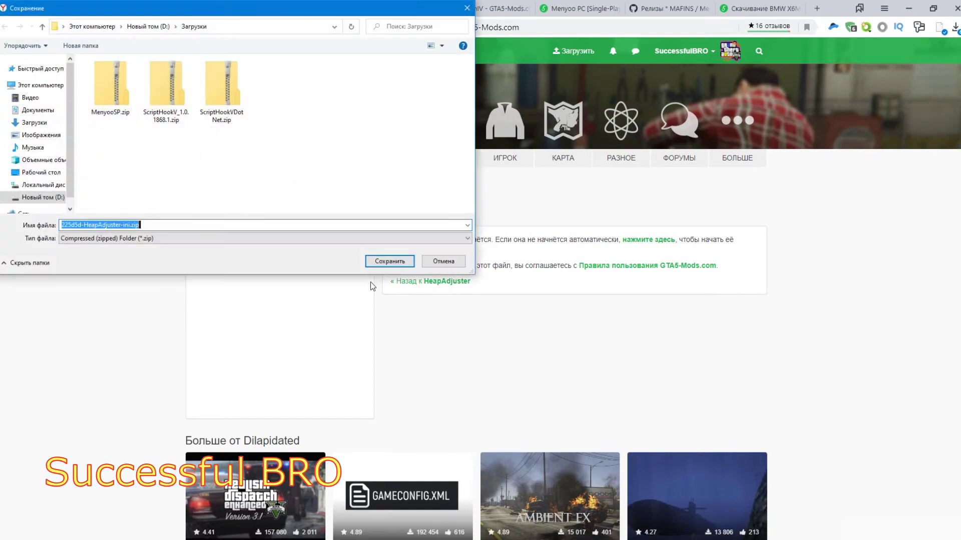
{"action": "left_click", "coordinate": [389, 262]}
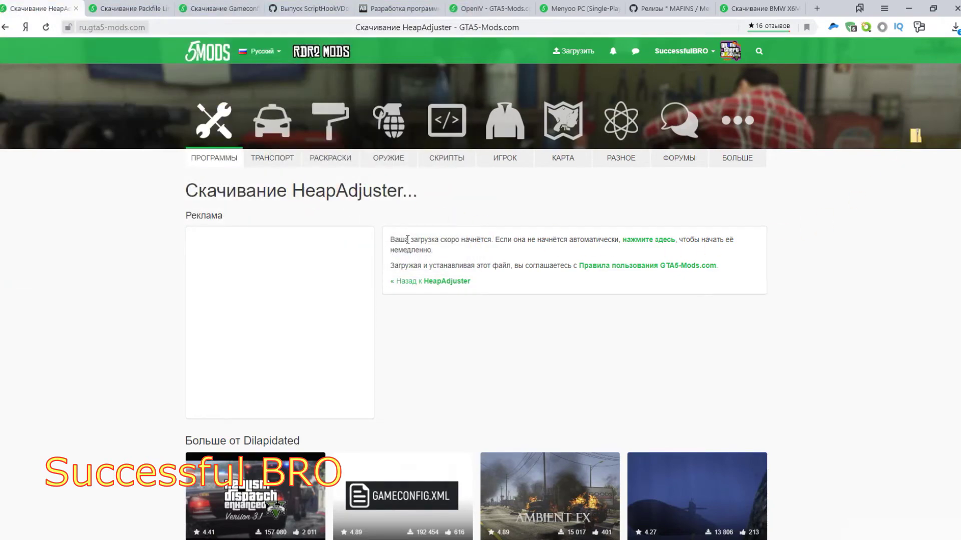
Switch to File Explorer and look over the downloaded archives and the Grand Theft Auto V game folder
{"action": "left_click", "coordinate": [909, 10]}
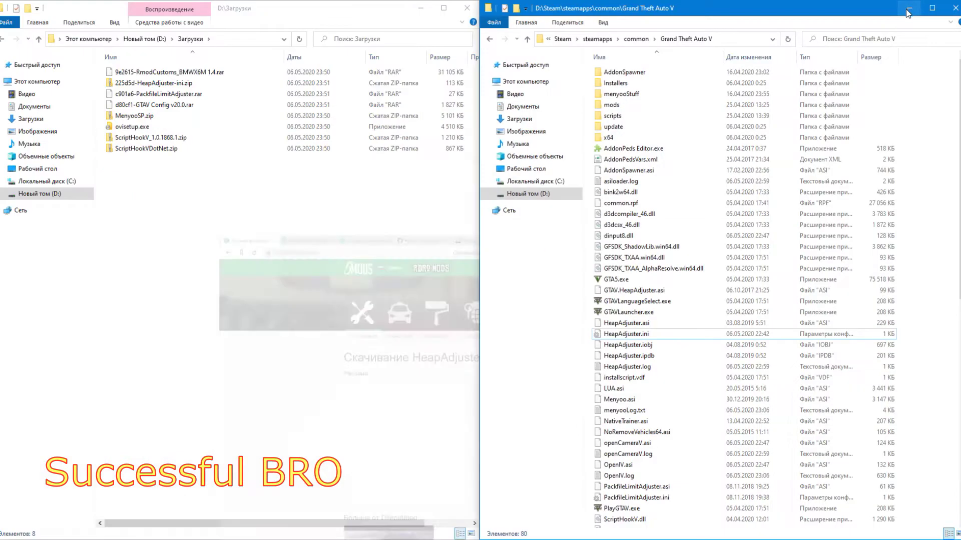
{"action": "left_click_drag", "start_coordinate": [293, 200], "coordinate": [215, 65]}
{"action": "left_click", "coordinate": [248, 198]}
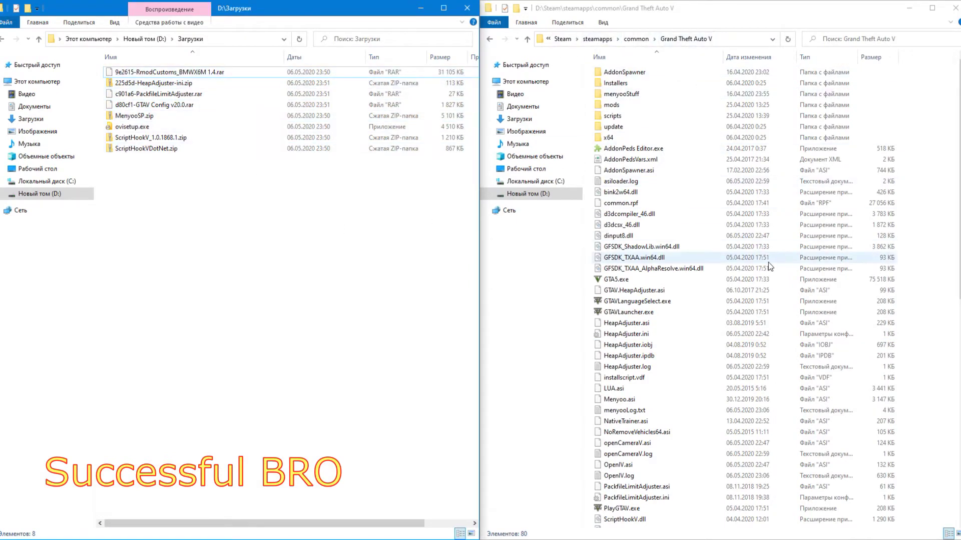
{"action": "scroll", "coordinate": [767, 262], "scroll_direction": "down", "scroll_amount": 8}
{"action": "scroll", "coordinate": [764, 260], "scroll_direction": "up", "scroll_amount": 8}
Extract ScriptHookVDotNet.zip into its own ScriptHookVDotNet folder with 7-Zip and delete the archive
{"action": "right_click", "coordinate": [183, 151]}
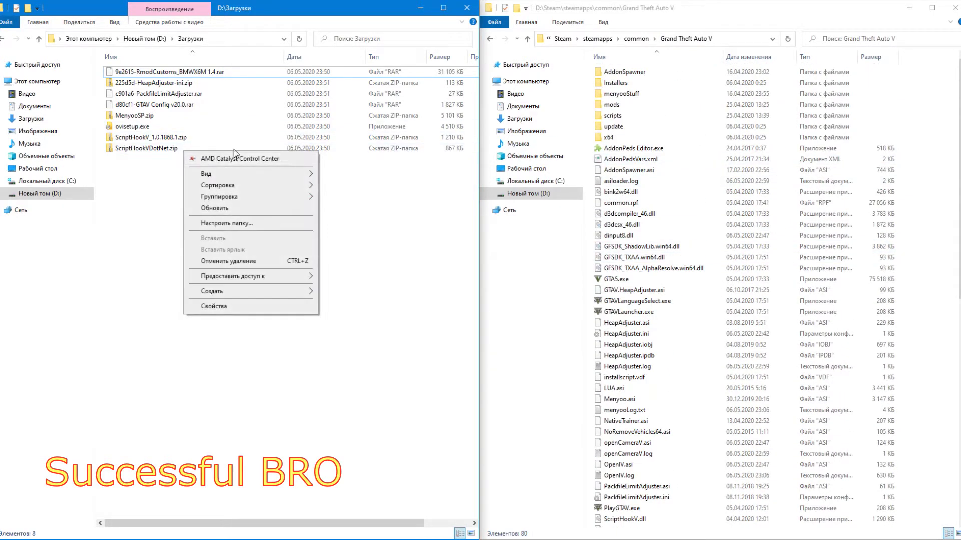
{"action": "right_click", "coordinate": [136, 152]}
{"action": "mouse_move", "coordinate": [210, 206]}
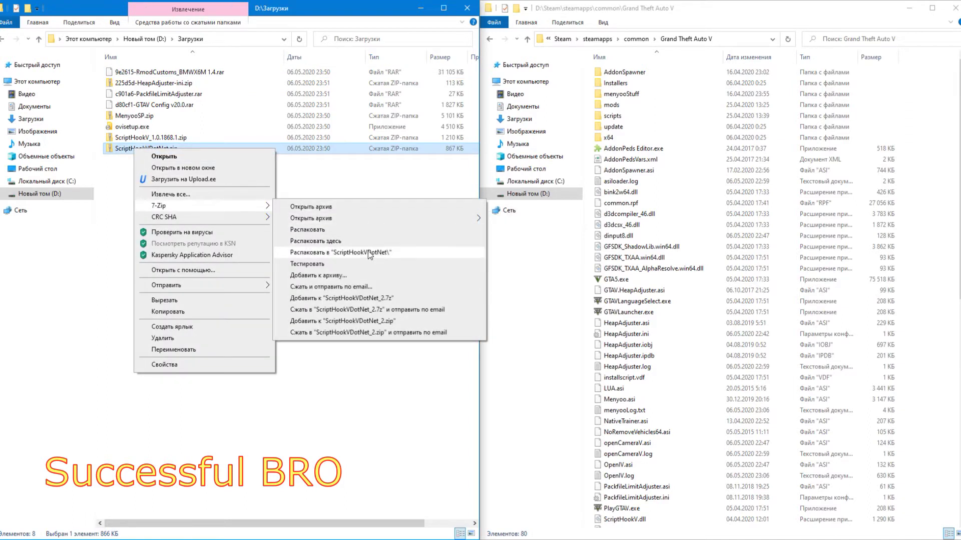
{"action": "left_click", "coordinate": [370, 253]}
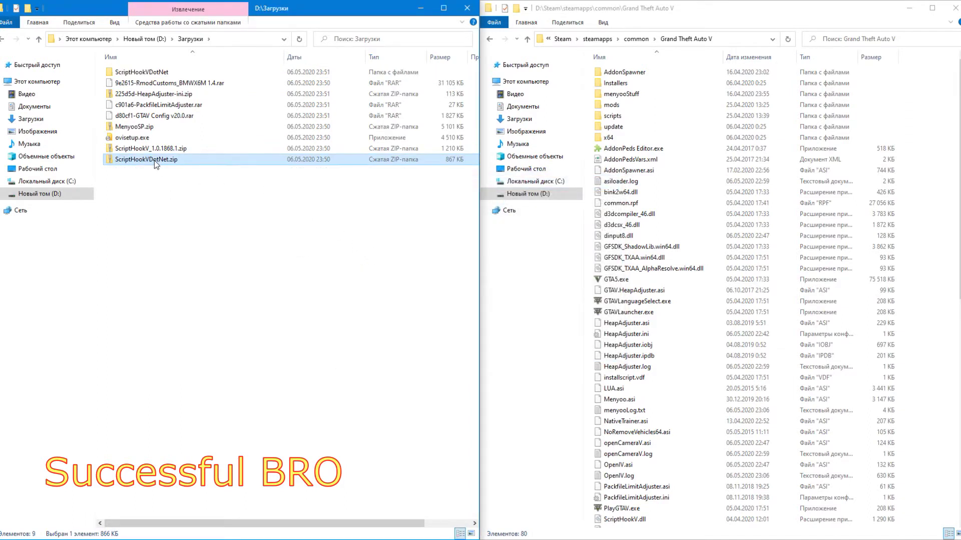
{"action": "right_click", "coordinate": [154, 160]}
{"action": "left_click", "coordinate": [210, 329]}
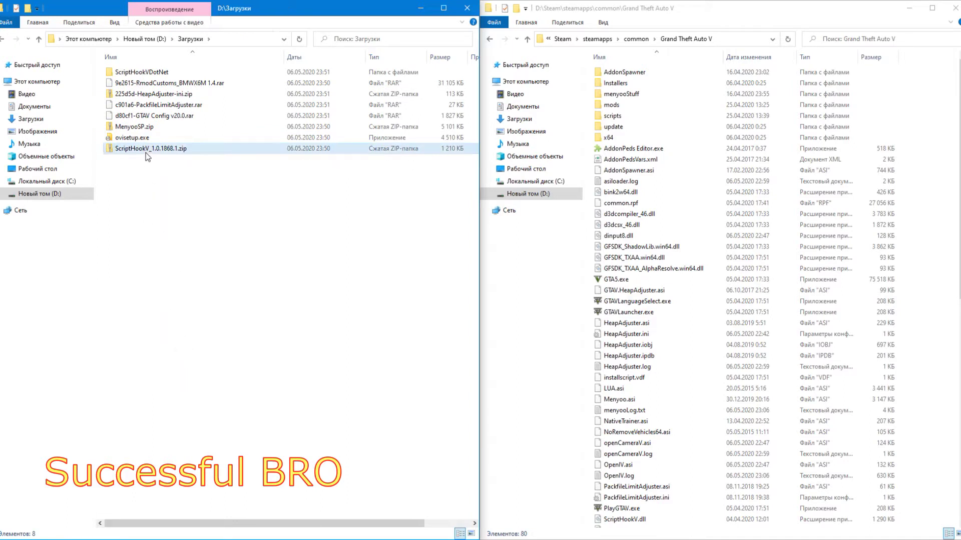
Copy the six ScriptHookVDotNet .asi, .ini, .dll and .xml files into the Grand Theft Auto V folder, replacing the existing files
{"action": "double_click", "coordinate": [142, 72]}
{"action": "left_click_drag", "start_coordinate": [175, 159], "coordinate": [164, 96]}
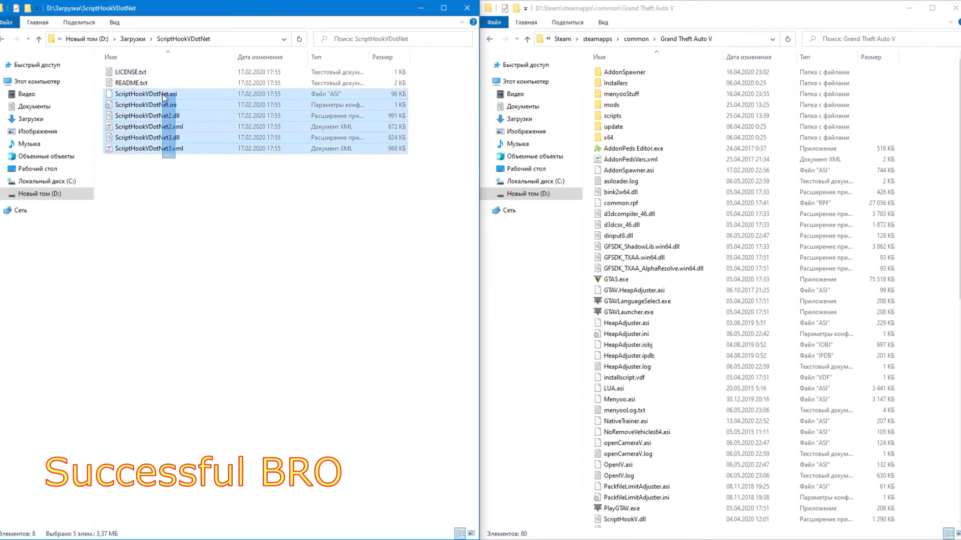
{"action": "right_click", "coordinate": [164, 96]}
{"action": "left_click", "coordinate": [229, 207]}
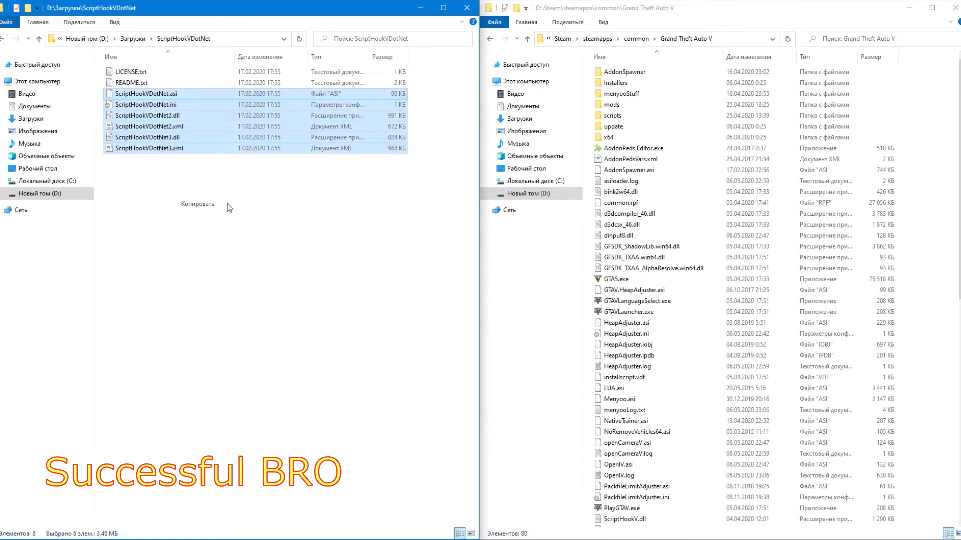
{"action": "right_click", "coordinate": [912, 296]}
{"action": "left_click", "coordinate": [876, 373]}
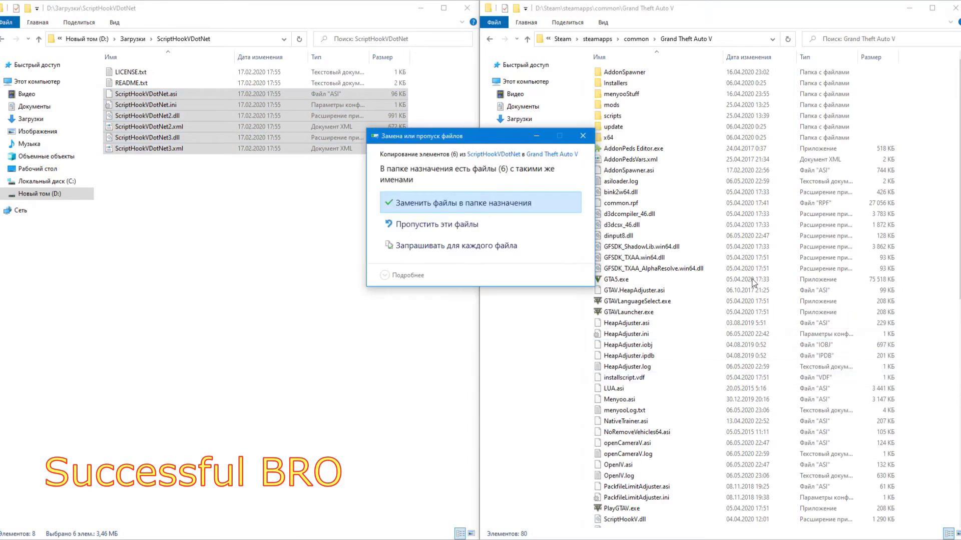
{"action": "left_click", "coordinate": [506, 205]}
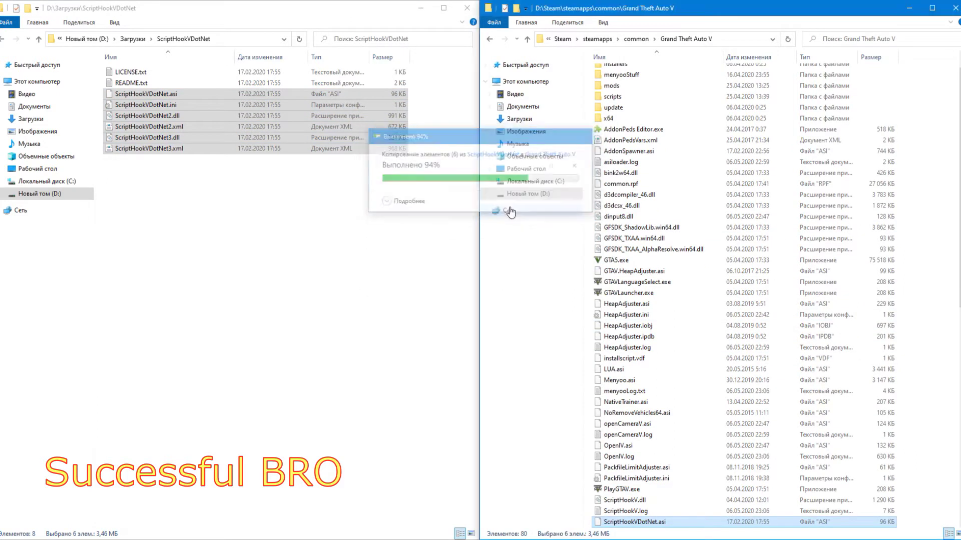
Return to the Загрузки folder and delete the extracted ScriptHookVDotNet folder
{"action": "left_click", "coordinate": [346, 212]}
{"action": "left_click", "coordinate": [2, 37]}
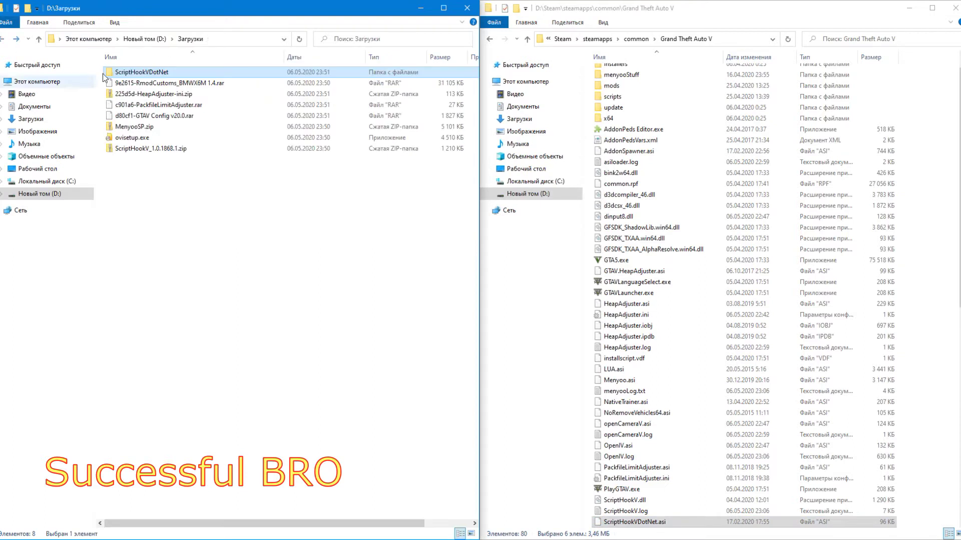
{"action": "right_click", "coordinate": [125, 68]}
{"action": "left_click", "coordinate": [120, 71]}
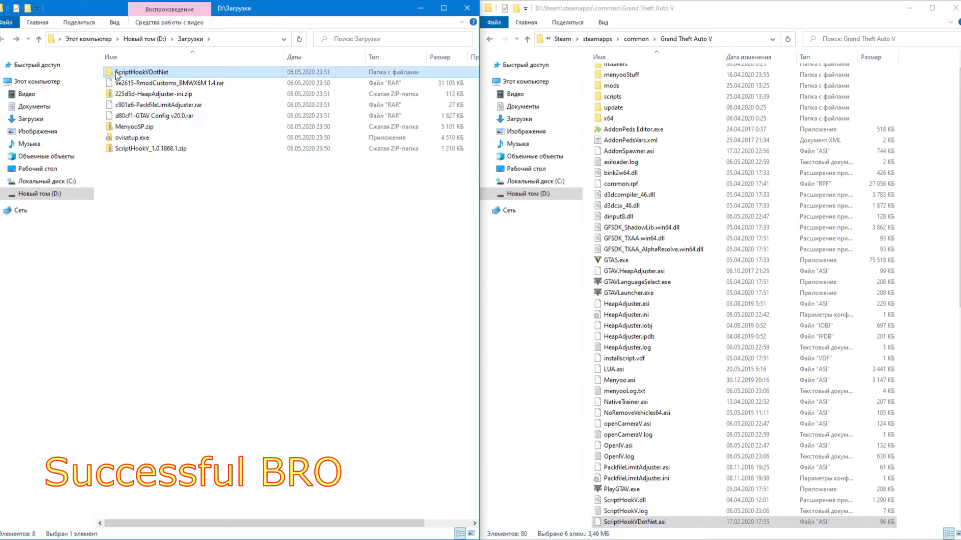
{"action": "right_click", "coordinate": [120, 71]}
{"action": "left_click", "coordinate": [159, 269]}
Extract ScriptHookV_1.0.1868.1.zip into its own folder with 7-Zip and delete the archive
{"action": "left_click", "coordinate": [173, 138]}
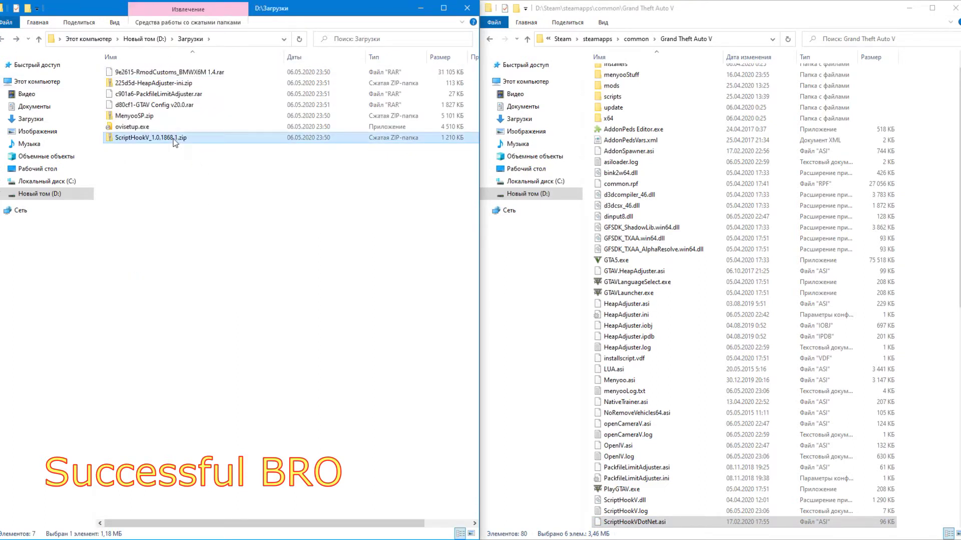
{"action": "right_click", "coordinate": [172, 137]}
{"action": "mouse_move", "coordinate": [308, 199]}
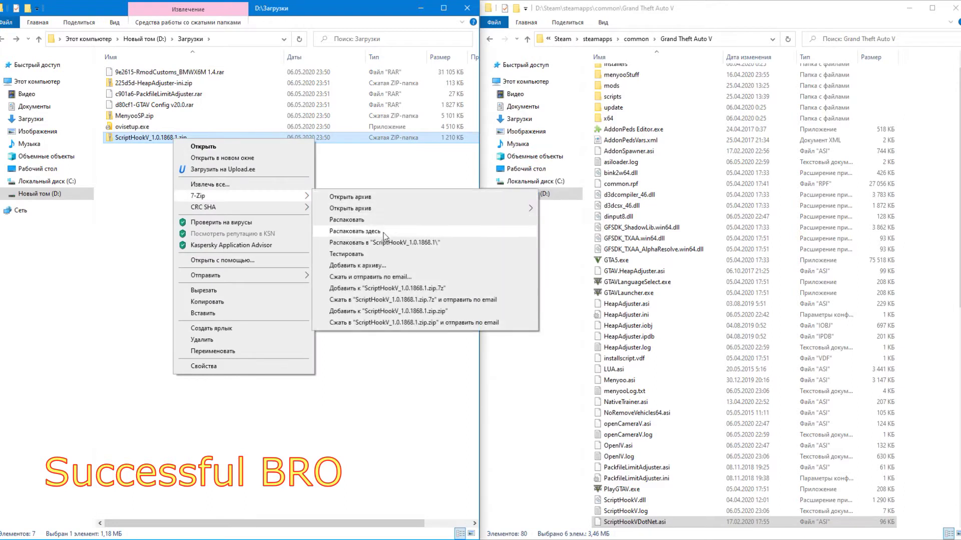
{"action": "left_click", "coordinate": [351, 242]}
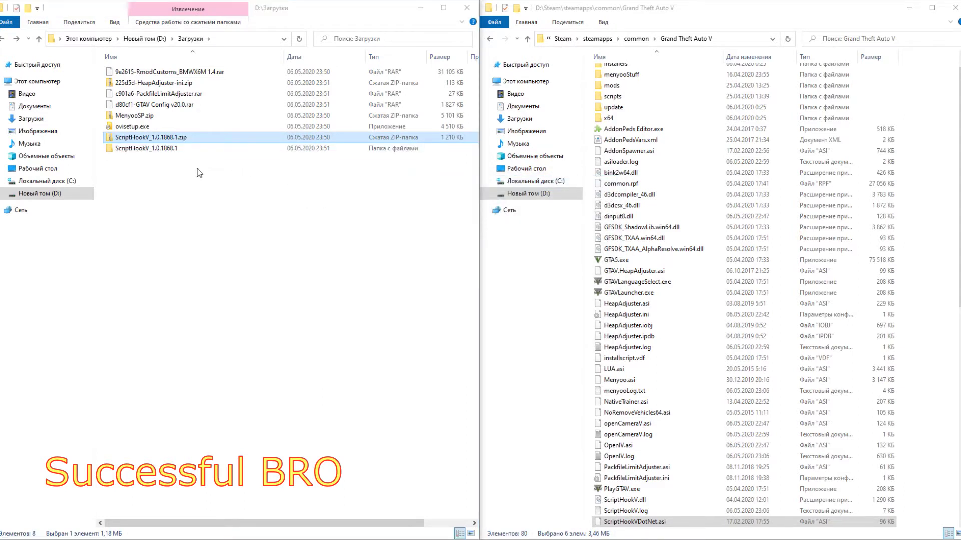
{"action": "right_click", "coordinate": [173, 149]}
{"action": "left_click", "coordinate": [198, 351]}
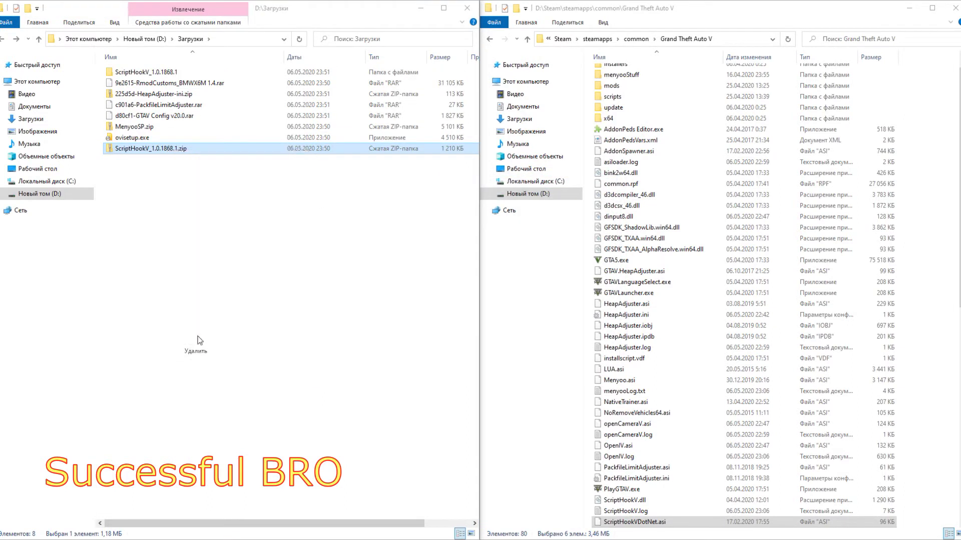
Open the bin folder inside ScriptHookV_1.0.1868.1 and delete its NativeTrainer.asi file
{"action": "left_click", "coordinate": [160, 74]}
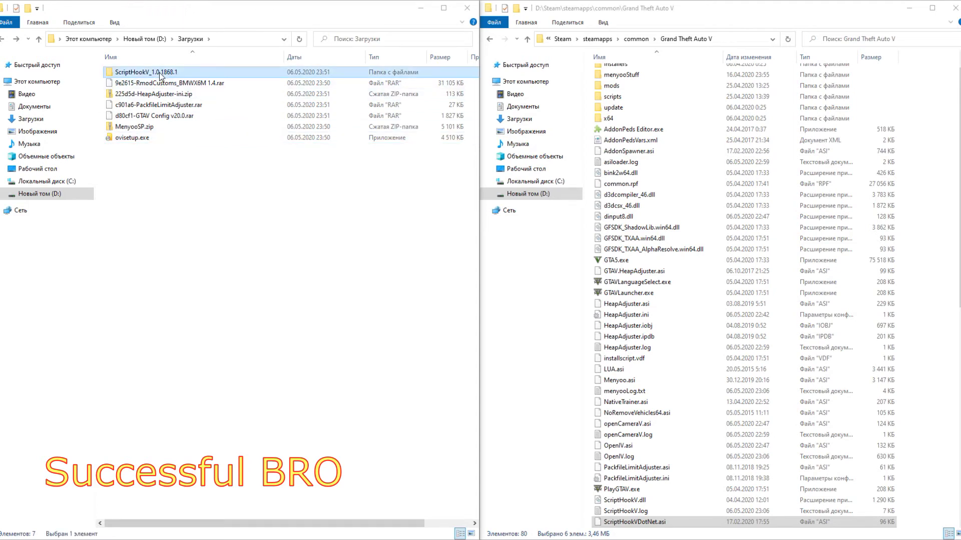
{"action": "double_click", "coordinate": [161, 74]}
{"action": "double_click", "coordinate": [161, 74]}
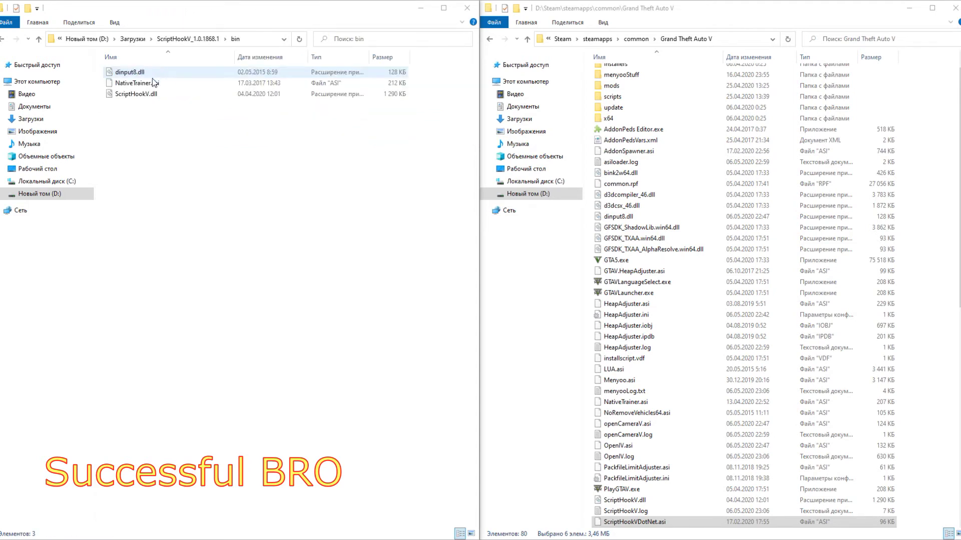
{"action": "right_click", "coordinate": [151, 82]}
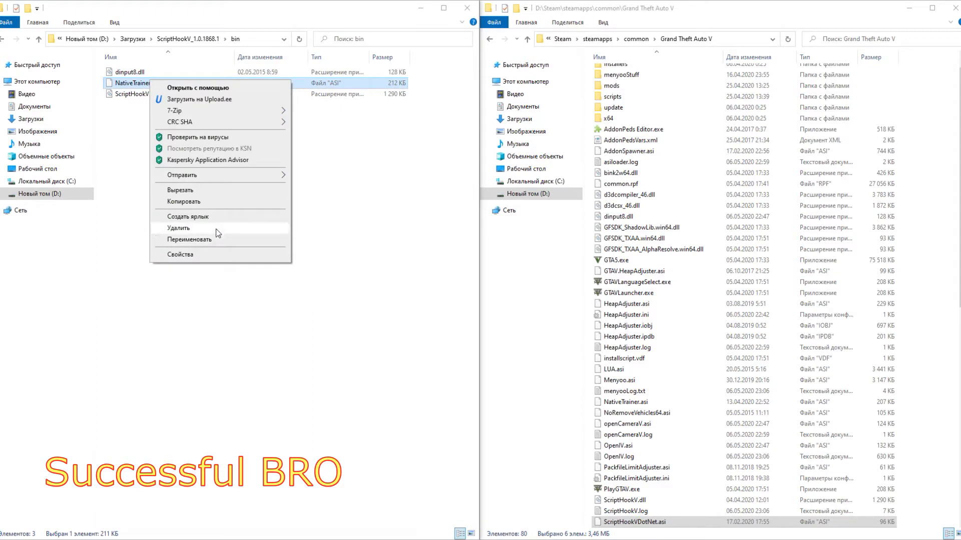
{"action": "left_click", "coordinate": [215, 228]}
Copy dinput8.dll and ScriptHookV.dll into the Grand Theft Auto V folder, replacing the existing files
{"action": "left_click_drag", "start_coordinate": [147, 133], "coordinate": [129, 75]}
{"action": "right_click", "coordinate": [128, 72]}
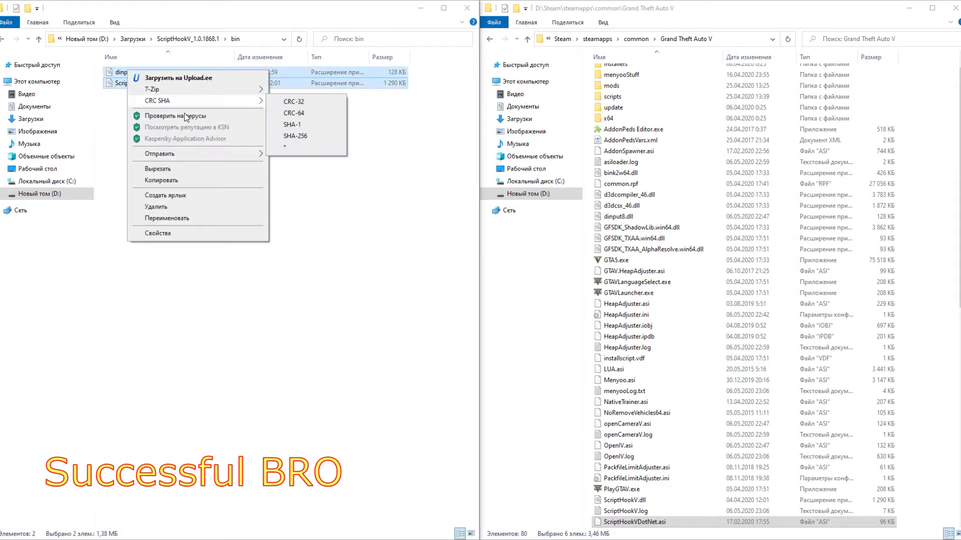
{"action": "left_click", "coordinate": [161, 180]}
{"action": "right_click", "coordinate": [900, 246]}
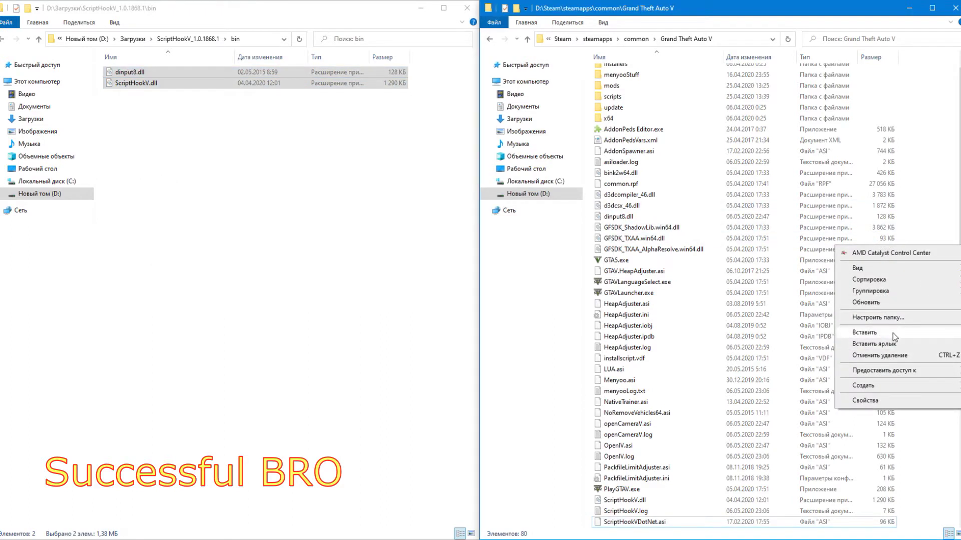
{"action": "left_click", "coordinate": [885, 333]}
{"action": "left_click", "coordinate": [517, 205]}
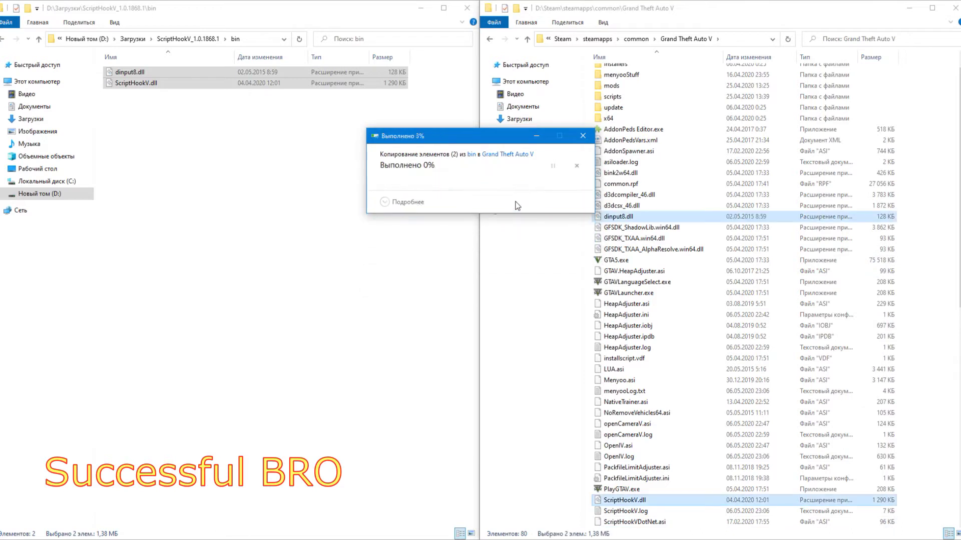
Go back to the Загрузки folder and delete the extracted ScriptHookV_1.0.1868.1 folder
{"action": "left_click", "coordinate": [3, 39]}
{"action": "left_click", "coordinate": [2, 40]}
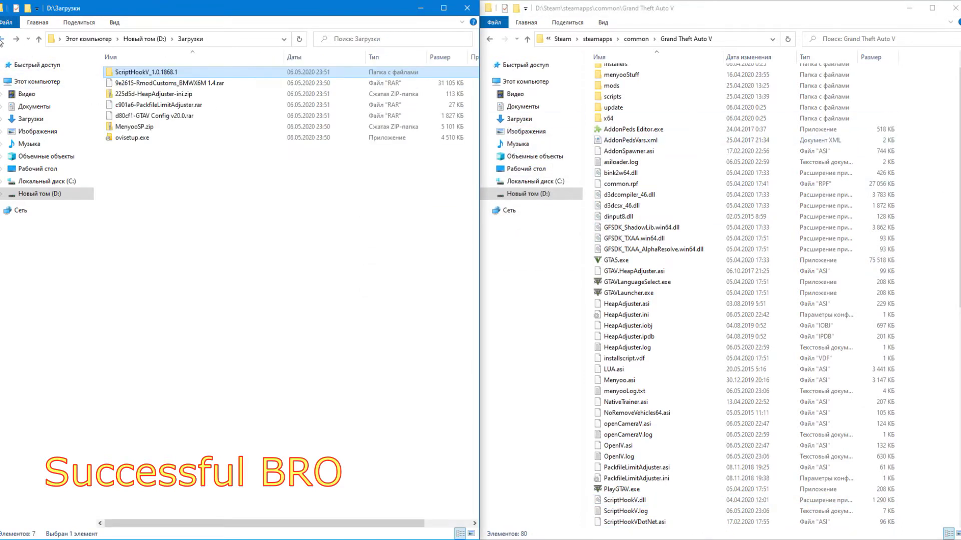
{"action": "right_click", "coordinate": [144, 74]}
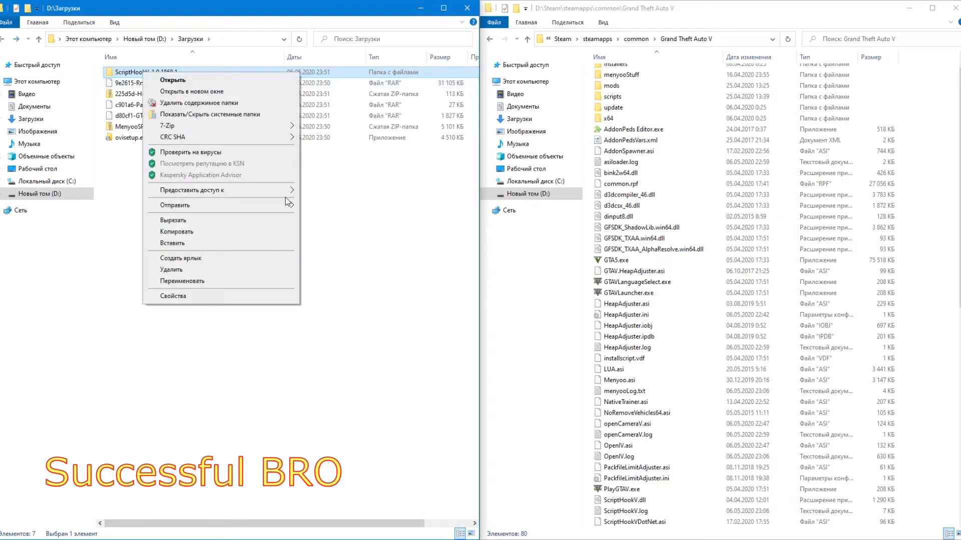
{"action": "left_click", "coordinate": [214, 270]}
Extract MenyooSP.zip into its own MenyooSP folder with 7-Zip and delete the archive
{"action": "right_click", "coordinate": [139, 117]}
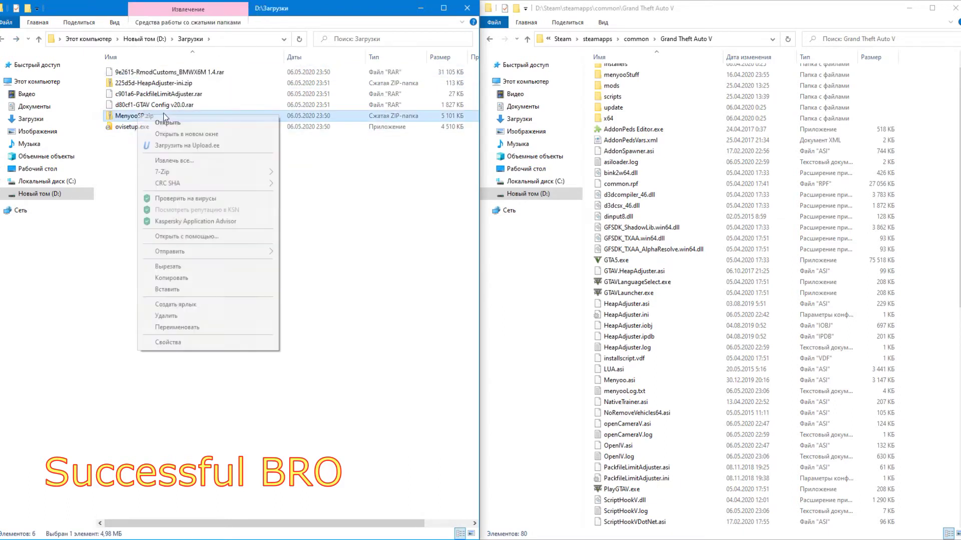
{"action": "mouse_move", "coordinate": [262, 171]}
{"action": "left_click", "coordinate": [343, 220]}
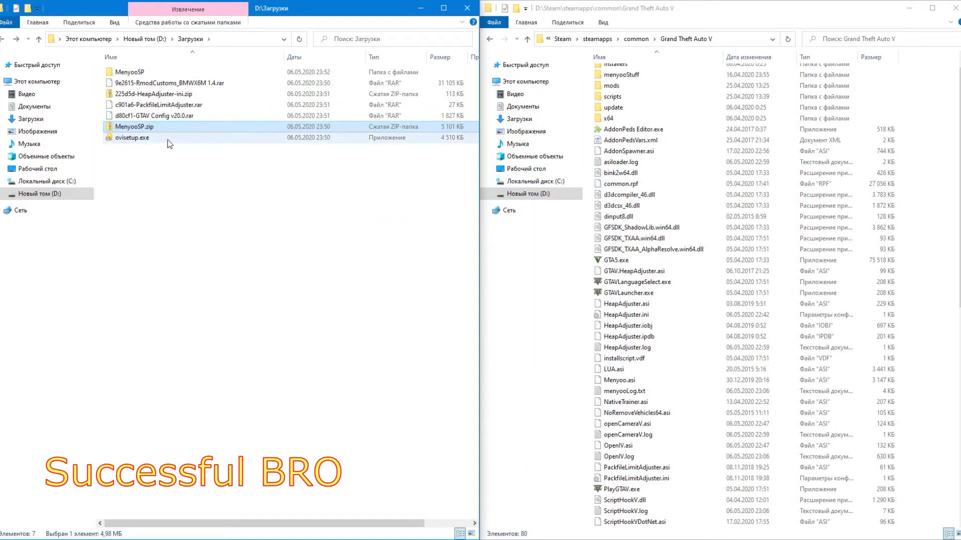
{"action": "right_click", "coordinate": [146, 127]}
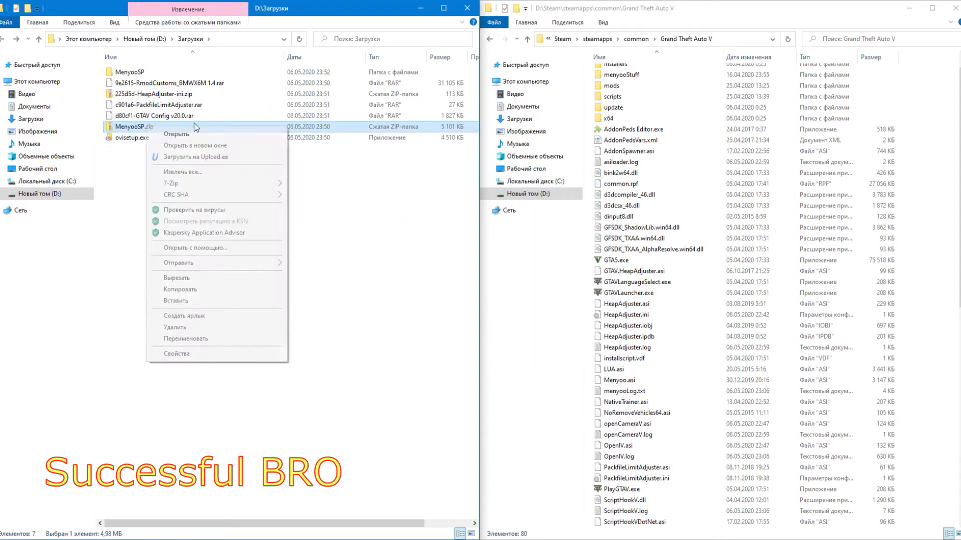
{"action": "left_click", "coordinate": [176, 327]}
Open the MenyooSP folder and delete its License.txt and Readme.txt files
{"action": "double_click", "coordinate": [139, 73]}
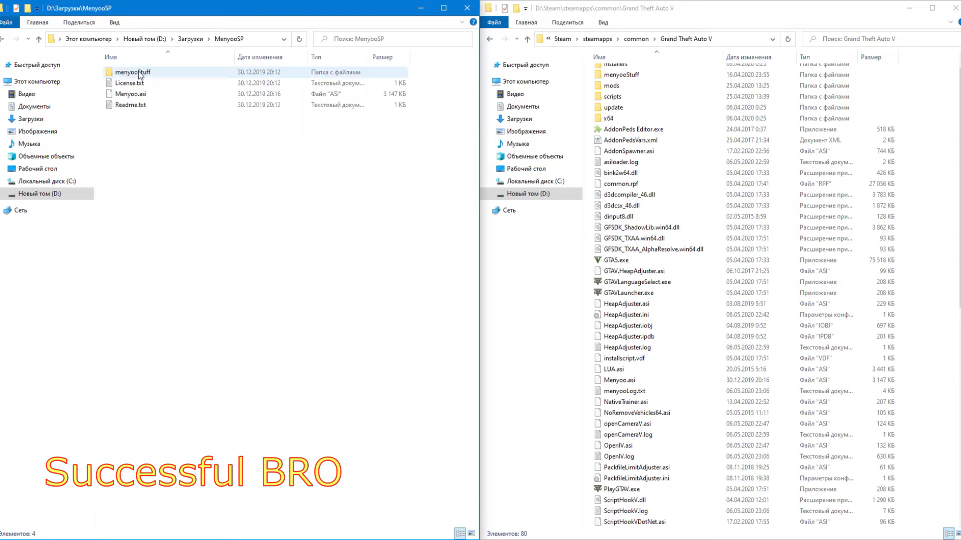
{"action": "right_click", "coordinate": [142, 83]}
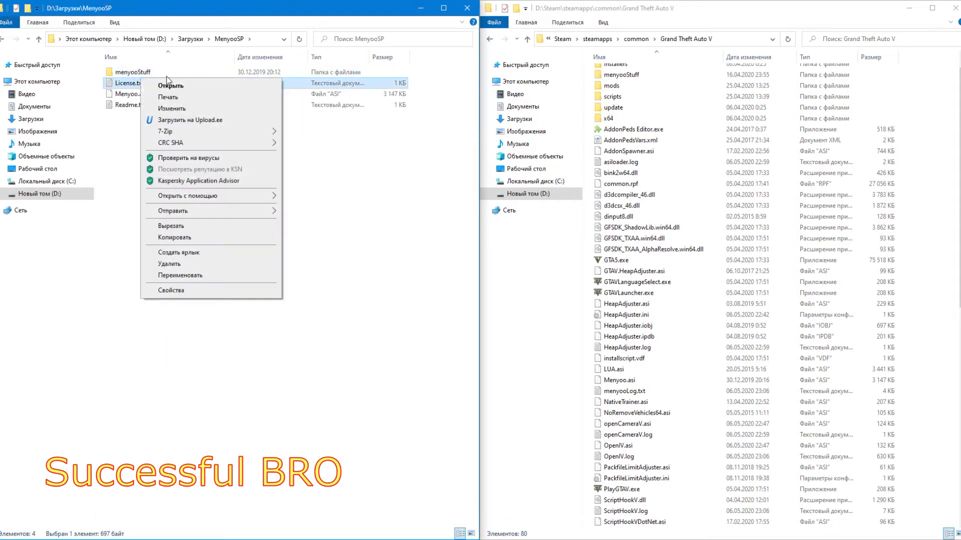
{"action": "left_click", "coordinate": [193, 260]}
{"action": "right_click", "coordinate": [139, 94]}
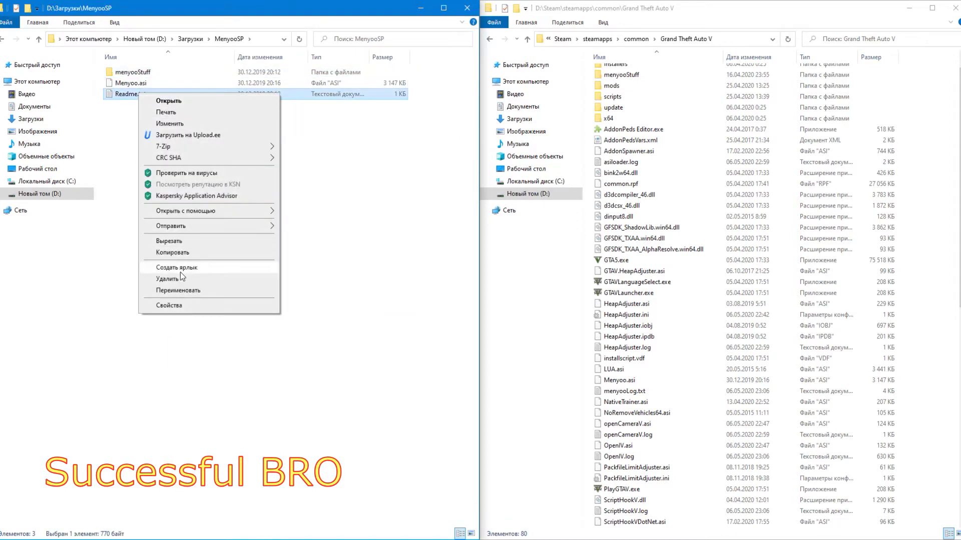
{"action": "left_click", "coordinate": [165, 279]}
Copy the menyooStuff folder and Menyoo.asi into the Grand Theft Auto V folder, replacing the existing files
{"action": "left_click_drag", "start_coordinate": [161, 118], "coordinate": [133, 72]}
{"action": "right_click", "coordinate": [133, 71]}
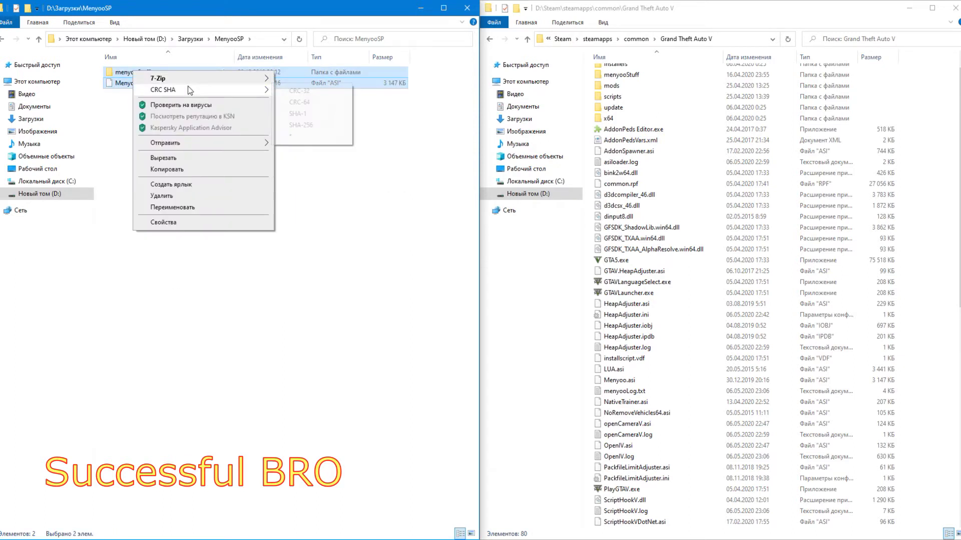
{"action": "left_click", "coordinate": [199, 170]}
{"action": "right_click", "coordinate": [913, 248]}
{"action": "left_click", "coordinate": [867, 333]}
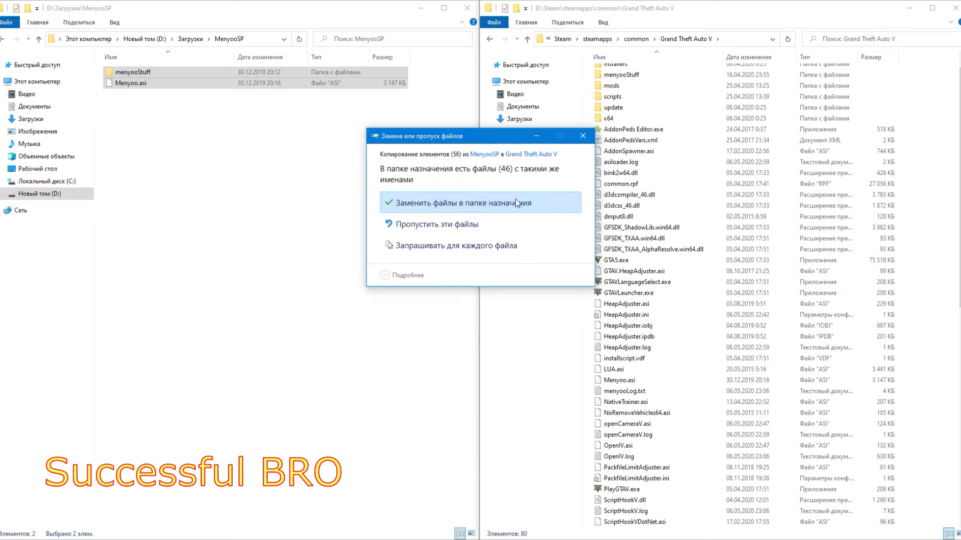
{"action": "left_click", "coordinate": [528, 204]}
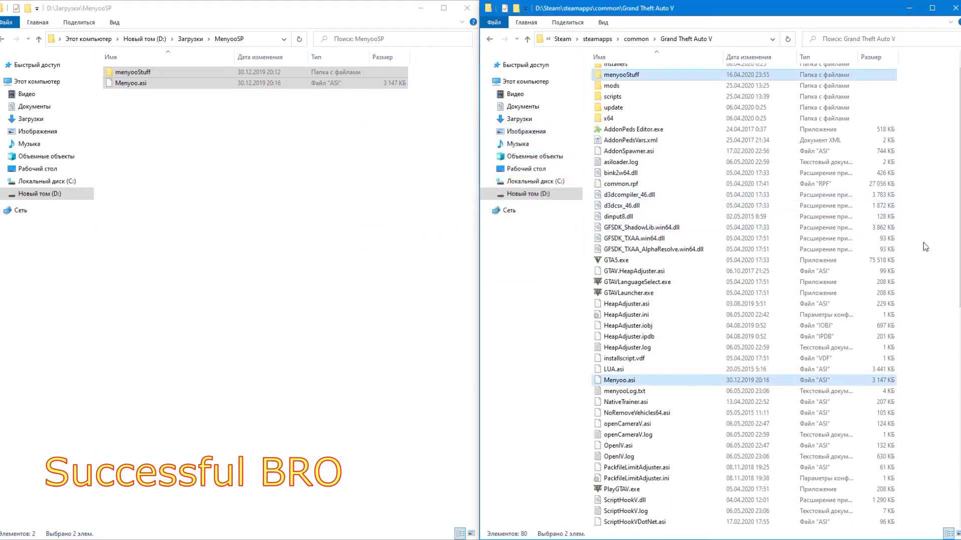
{"action": "left_click", "coordinate": [928, 219]}
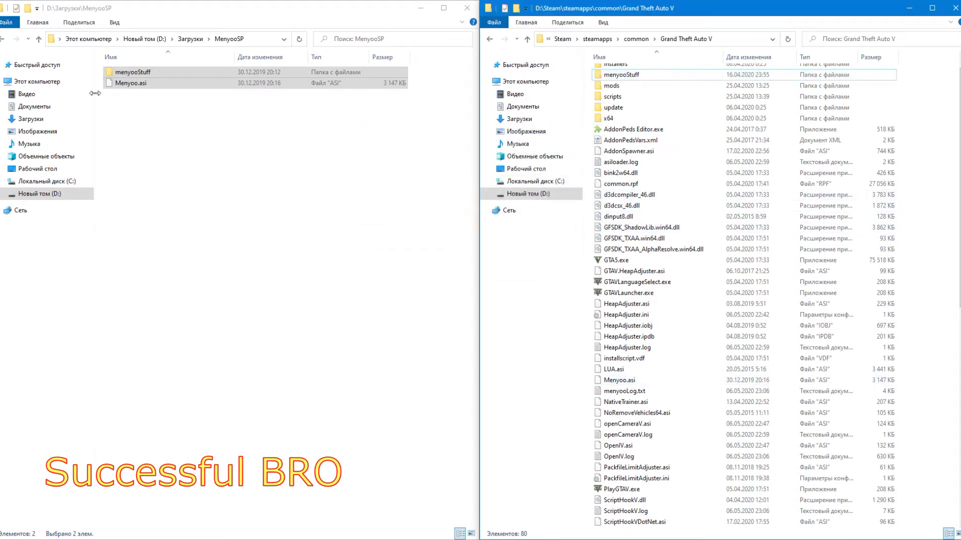
Return to the Загрузки folder and delete the extracted MenyooSP folder
{"action": "left_click", "coordinate": [5, 40]}
{"action": "right_click", "coordinate": [131, 72]}
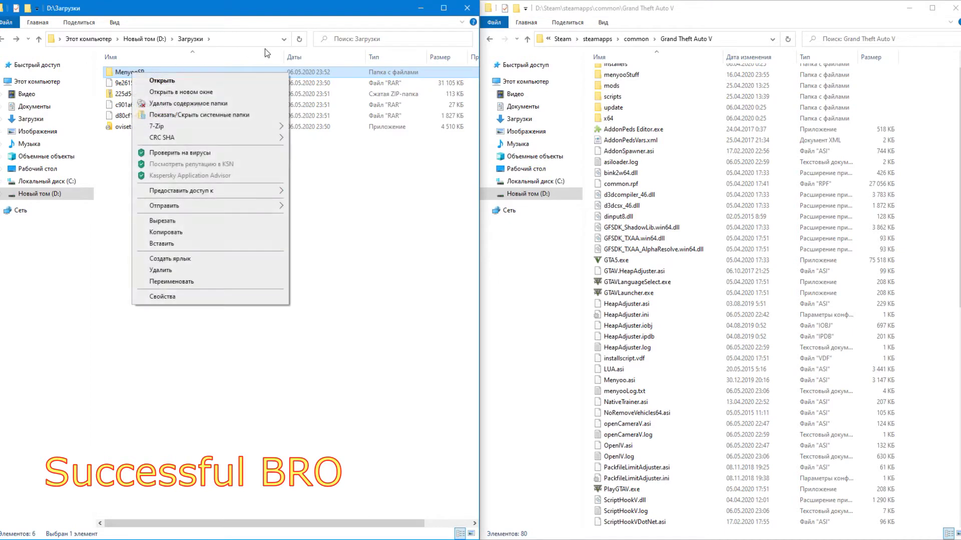
{"action": "left_click", "coordinate": [206, 274]}
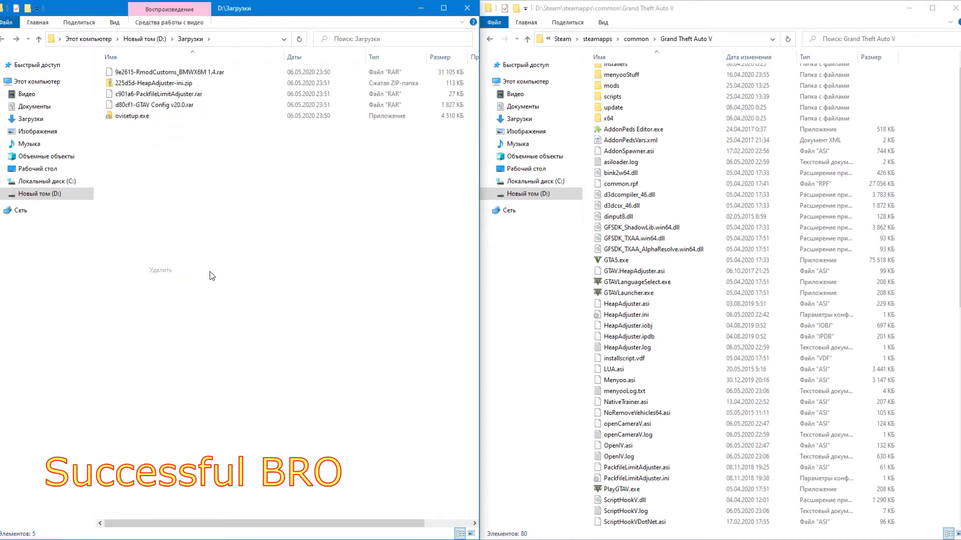
Extract c901a6-PackfileLimitAdjuster.rar into its own folder with 7-Zip and delete the archive
{"action": "right_click", "coordinate": [146, 95]}
{"action": "mouse_move", "coordinate": [215, 125]}
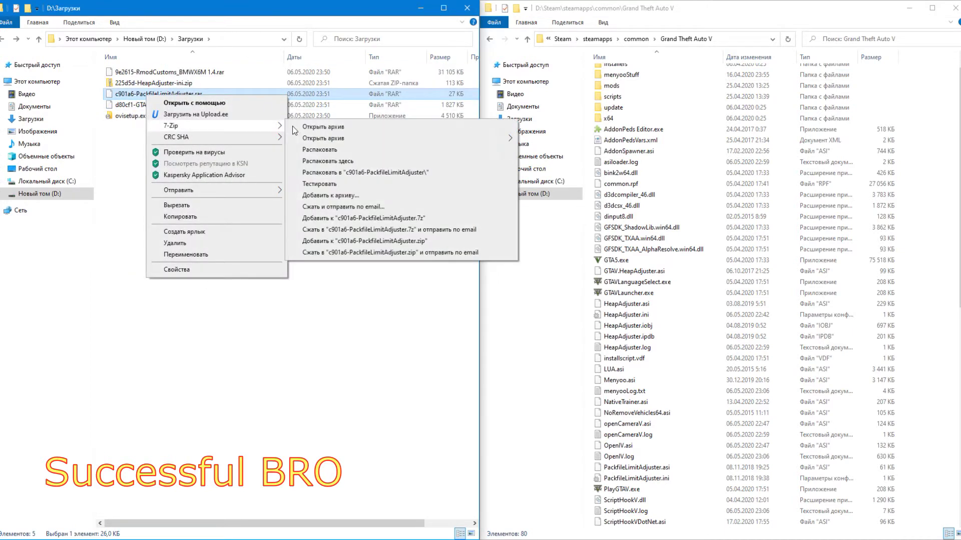
{"action": "left_click", "coordinate": [388, 173]}
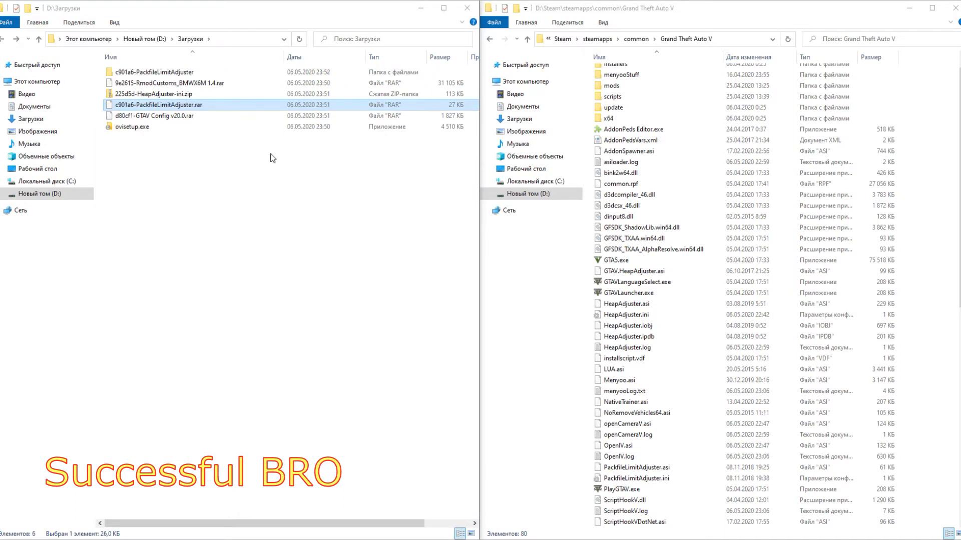
{"action": "right_click", "coordinate": [177, 107]}
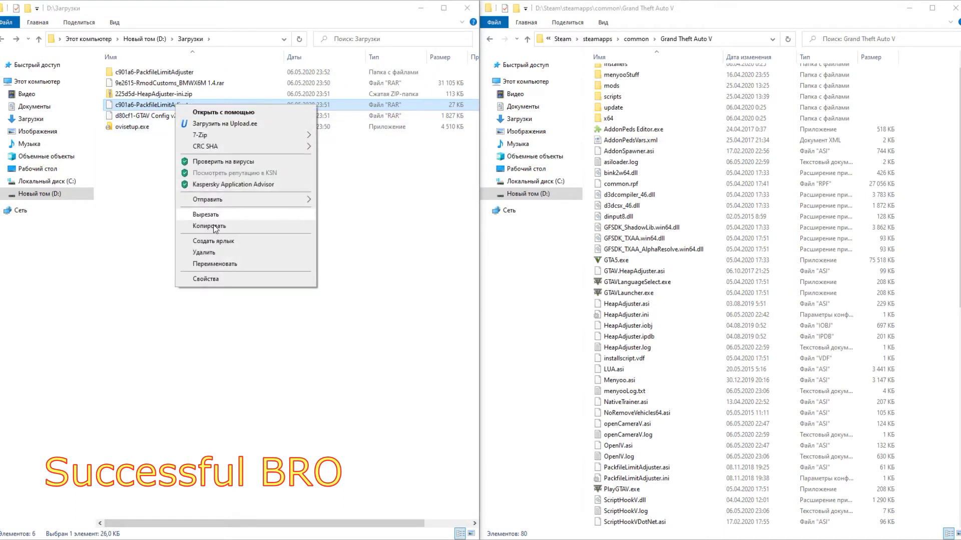
{"action": "left_click", "coordinate": [198, 252]}
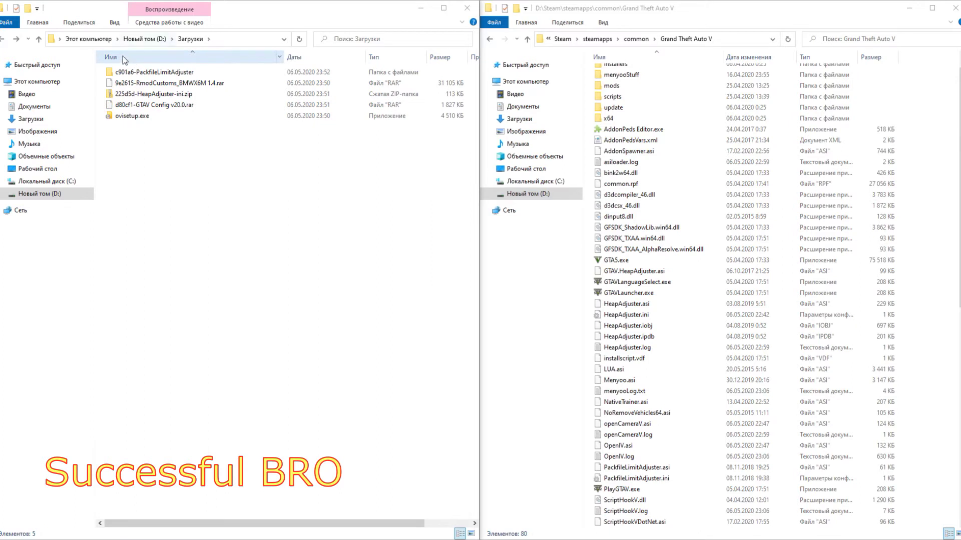
Copy PackfileLimitAdjuster.asi and PackfileLimitAdjuster.ini from the extracted folder into the Grand Theft Auto V folder, replacing the existing files
{"action": "double_click", "coordinate": [129, 73]}
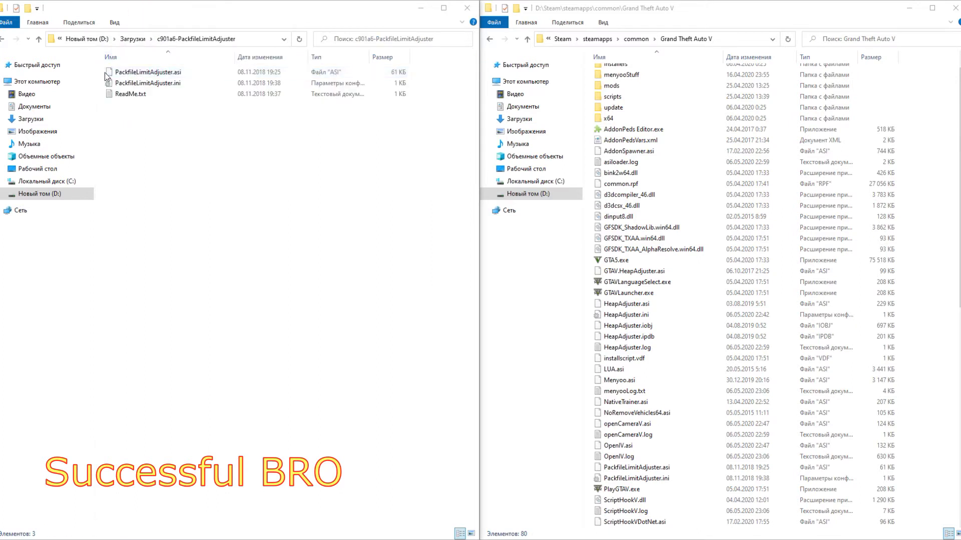
{"action": "left_click_drag", "start_coordinate": [105, 73], "coordinate": [128, 84]}
{"action": "right_click", "coordinate": [131, 84]}
{"action": "left_click", "coordinate": [165, 195]}
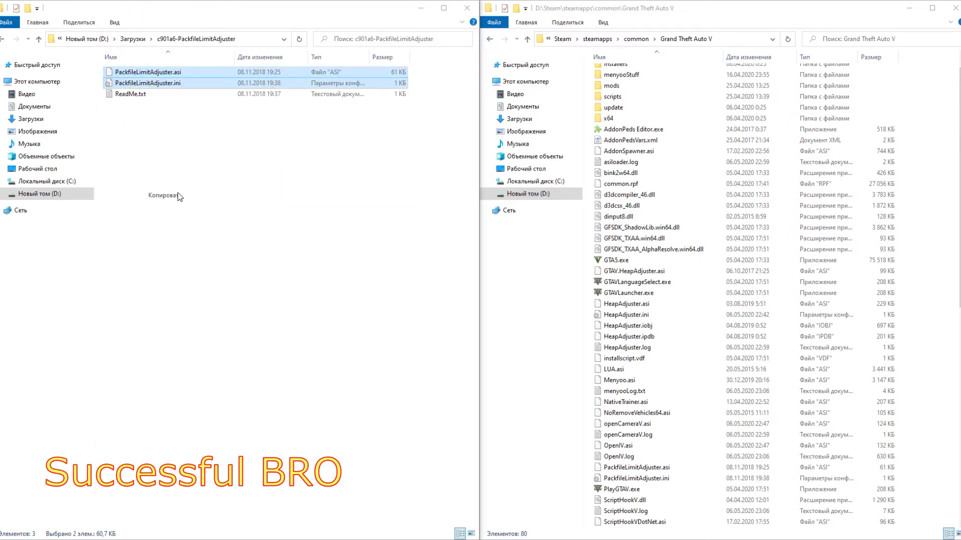
{"action": "right_click", "coordinate": [918, 224]}
{"action": "left_click", "coordinate": [883, 311]}
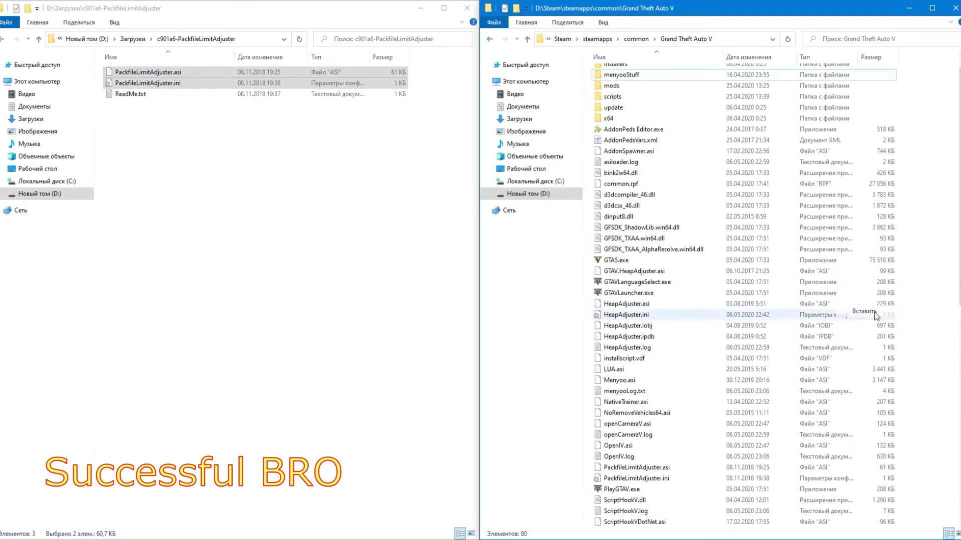
{"action": "left_click", "coordinate": [484, 207]}
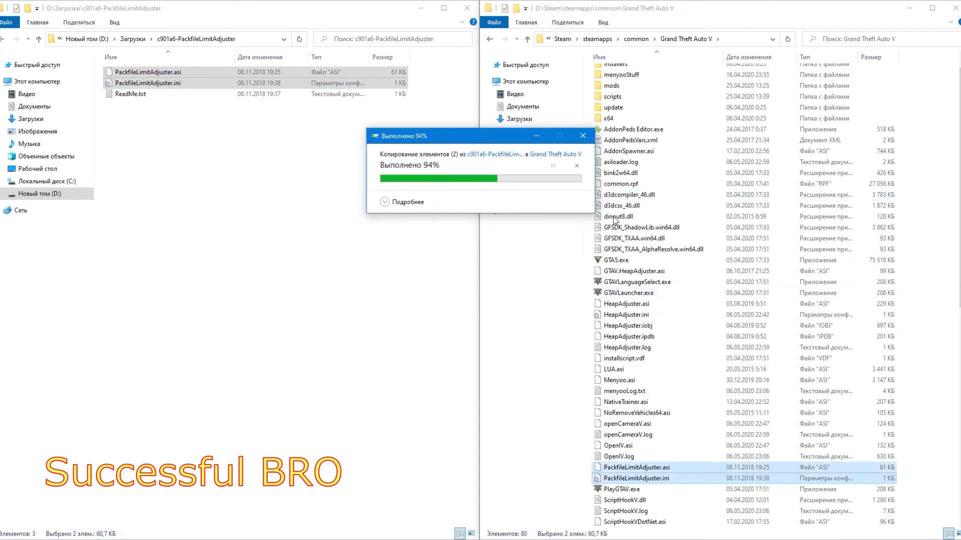
{"action": "left_click", "coordinate": [923, 227]}
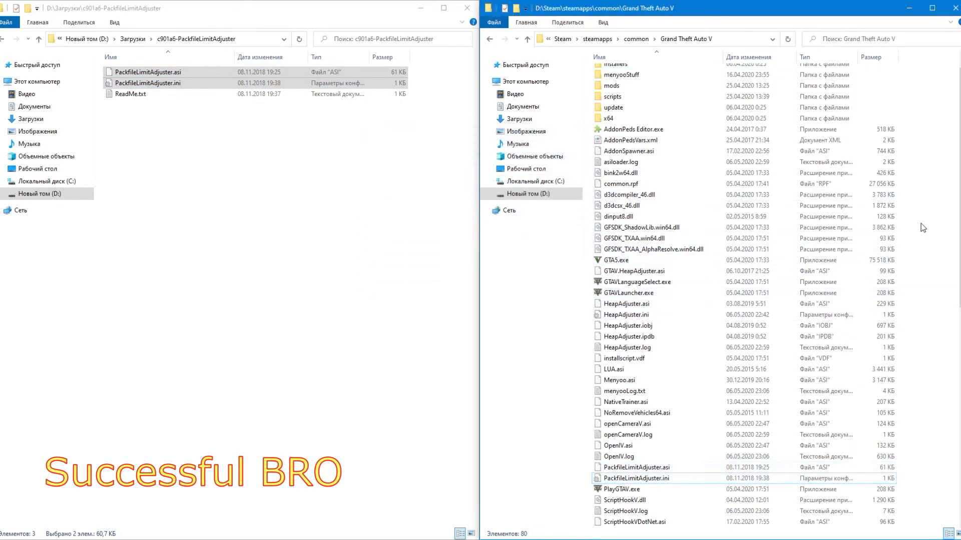
Return to the Загрузки folder and delete the extracted c901a6-PackfileLimitAdjuster folder
{"action": "left_click", "coordinate": [3, 40]}
{"action": "right_click", "coordinate": [127, 72]}
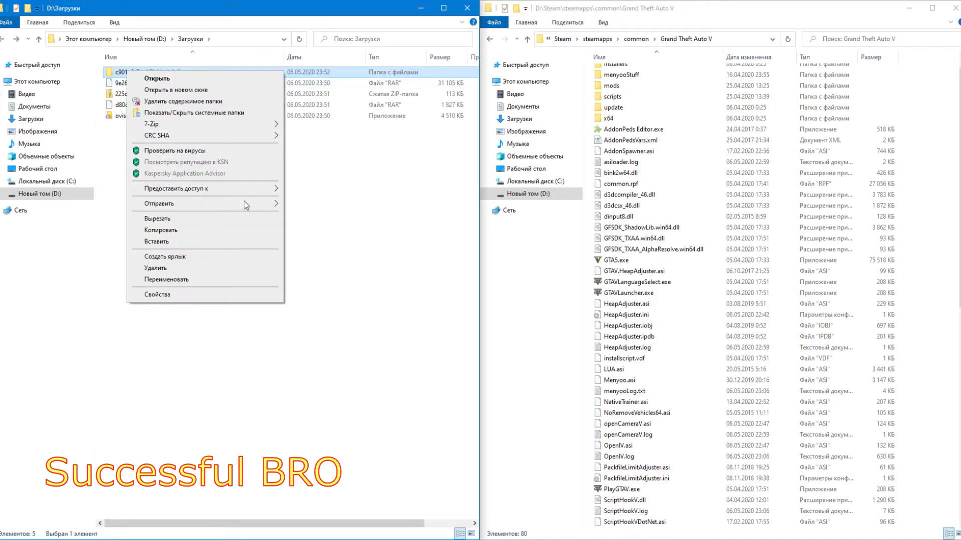
{"action": "left_click", "coordinate": [173, 273]}
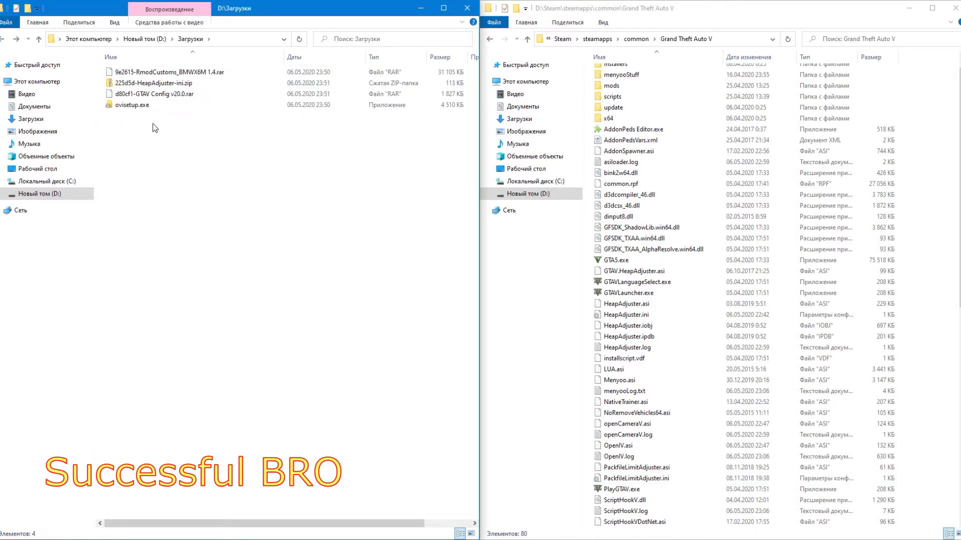
Extract 225d5d-HeapAdjuster-ini.zip into its own folder with 7-Zip and delete the archive
{"action": "right_click", "coordinate": [170, 85]}
{"action": "mouse_move", "coordinate": [302, 142]}
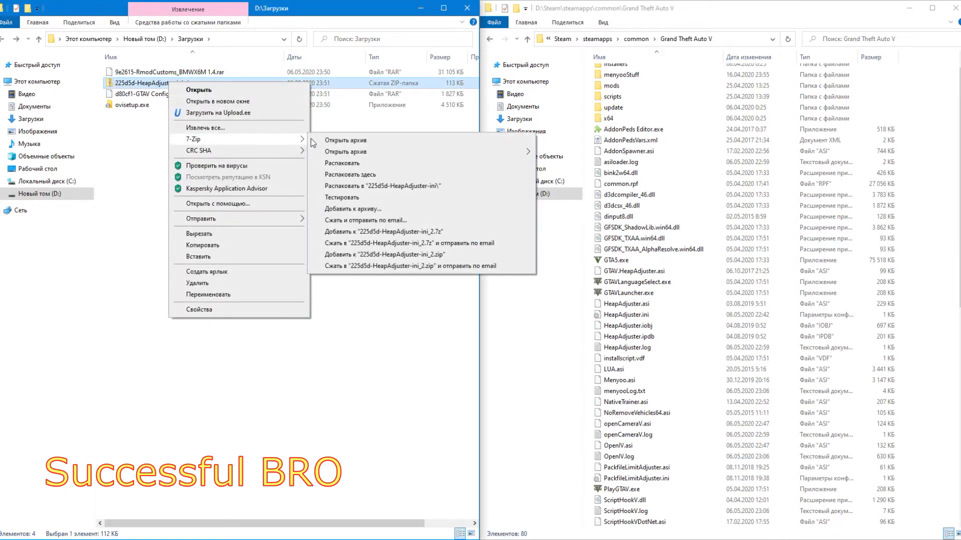
{"action": "left_click", "coordinate": [382, 186]}
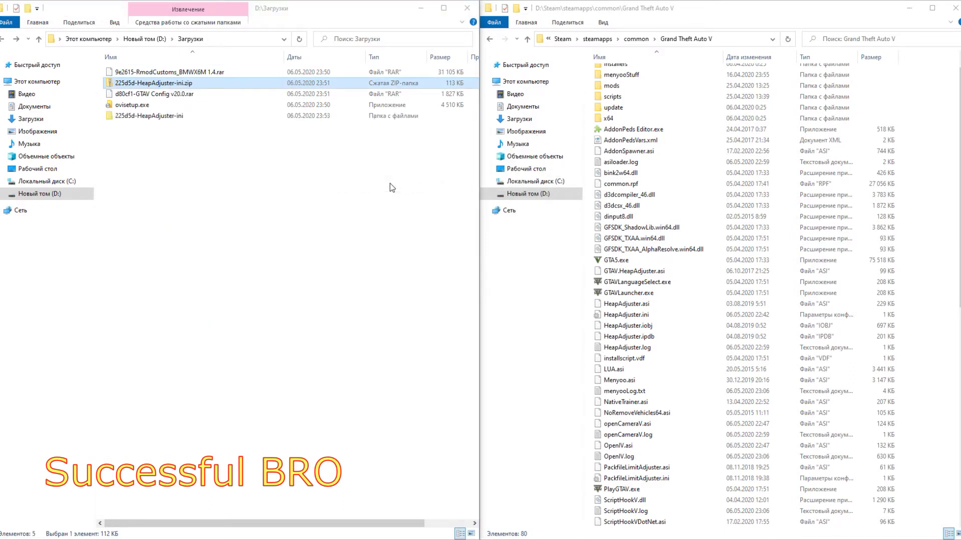
{"action": "right_click", "coordinate": [174, 95]}
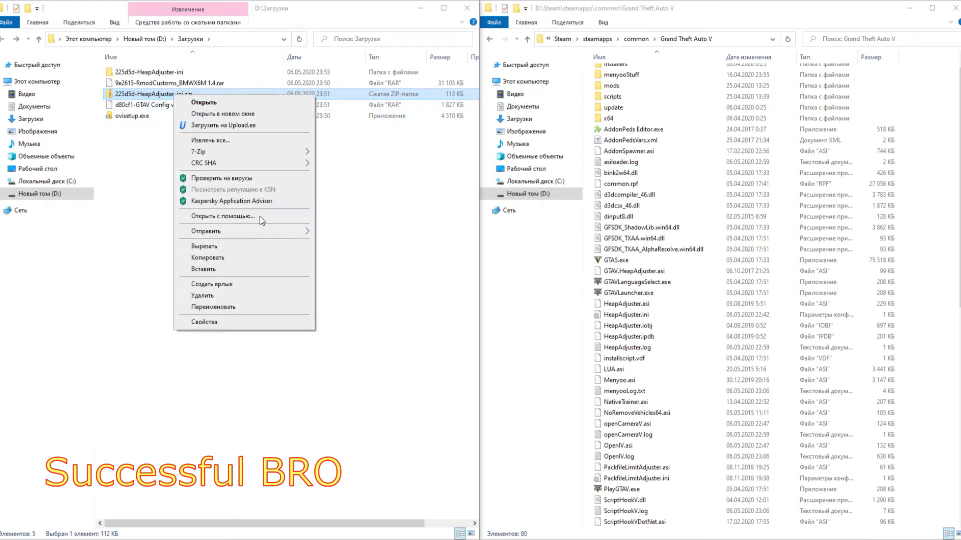
{"action": "left_click", "coordinate": [201, 295]}
Copy HeapAdjuster.asi and HeapAdjuster.ini from the extracted folder into the Grand Theft Auto V folder, replacing the existing files
{"action": "double_click", "coordinate": [157, 76]}
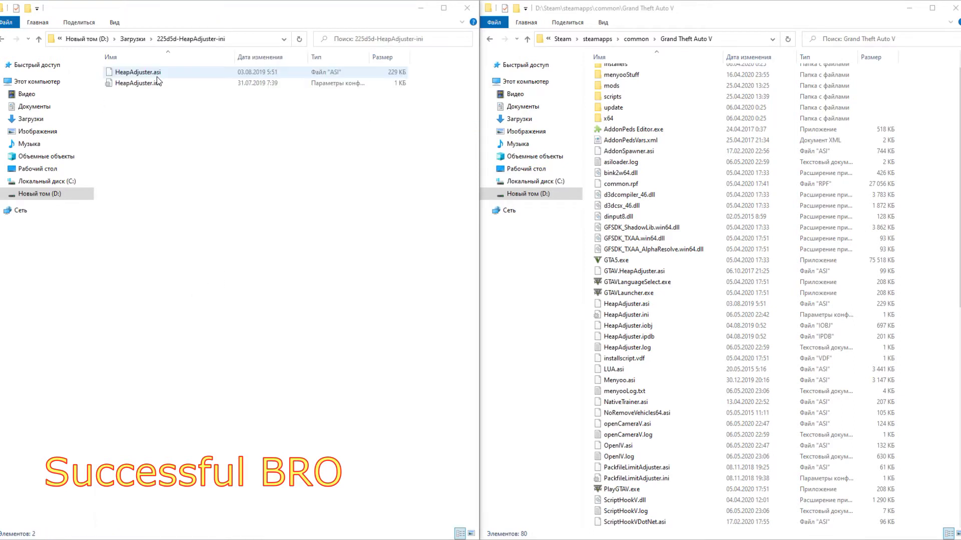
{"action": "left_click_drag", "start_coordinate": [101, 73], "coordinate": [107, 87]}
{"action": "right_click", "coordinate": [133, 83]}
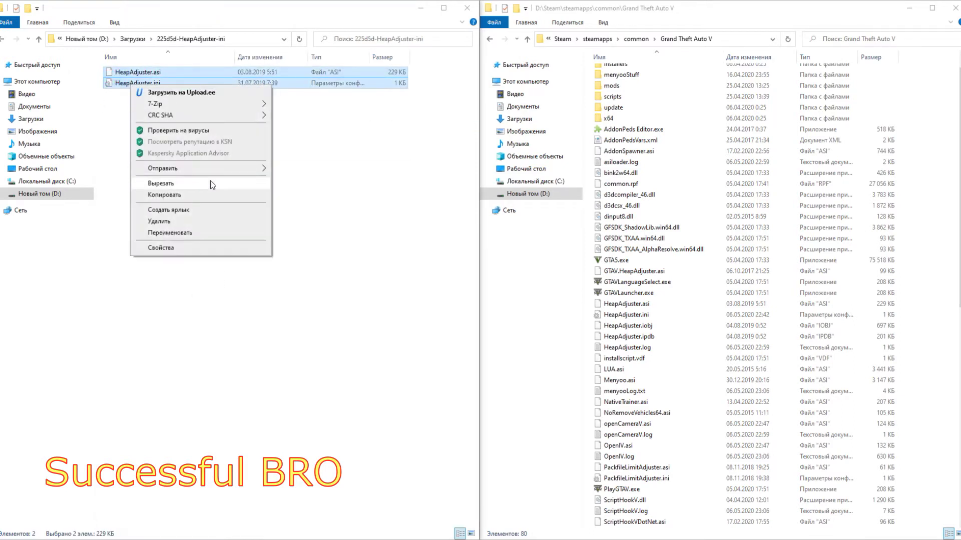
{"action": "left_click", "coordinate": [203, 195]}
{"action": "right_click", "coordinate": [930, 264]}
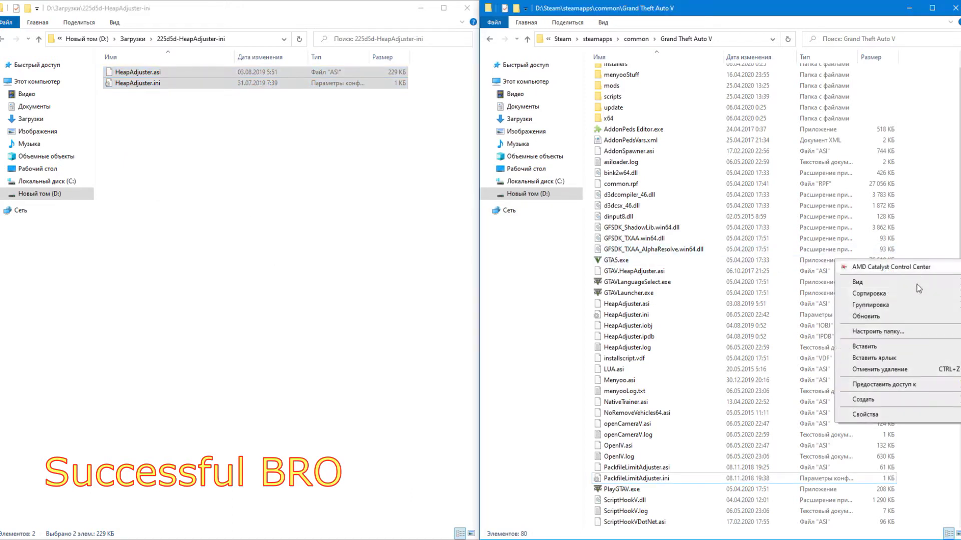
{"action": "left_click", "coordinate": [873, 335]}
{"action": "left_click", "coordinate": [523, 202]}
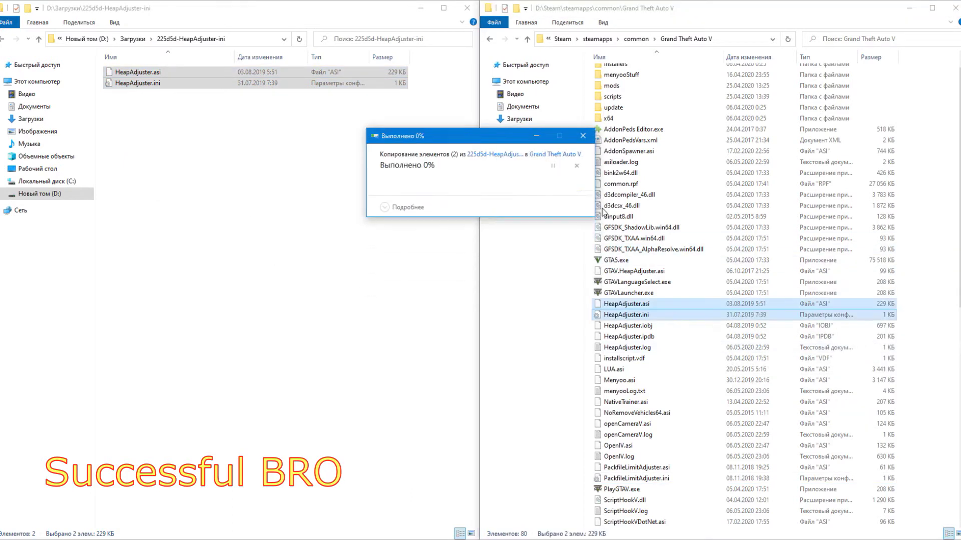
Set HEAP_SIZE to 1000 in the Grand Theft Auto V folder's HeapAdjuster.ini and save the file
{"action": "double_click", "coordinate": [625, 315]}
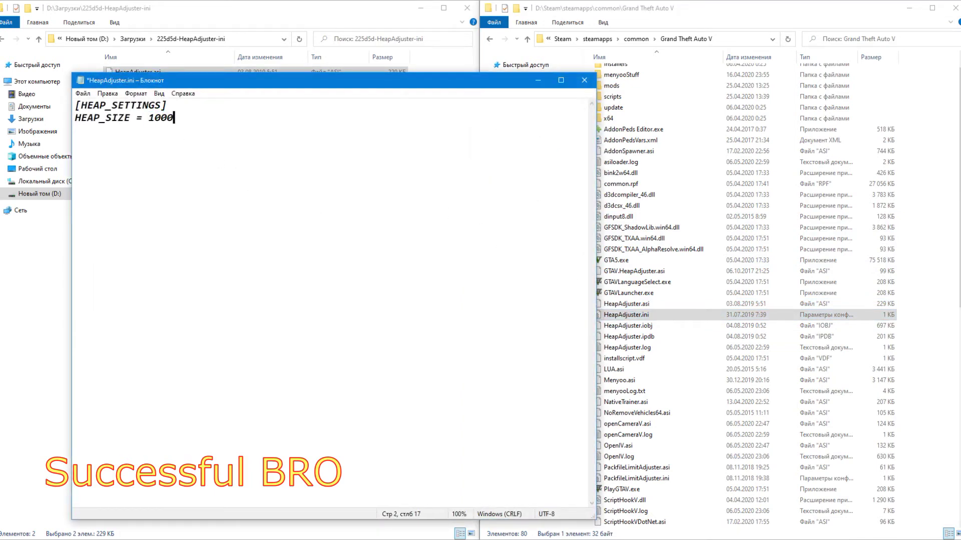
{"action": "left_click", "coordinate": [584, 81]}
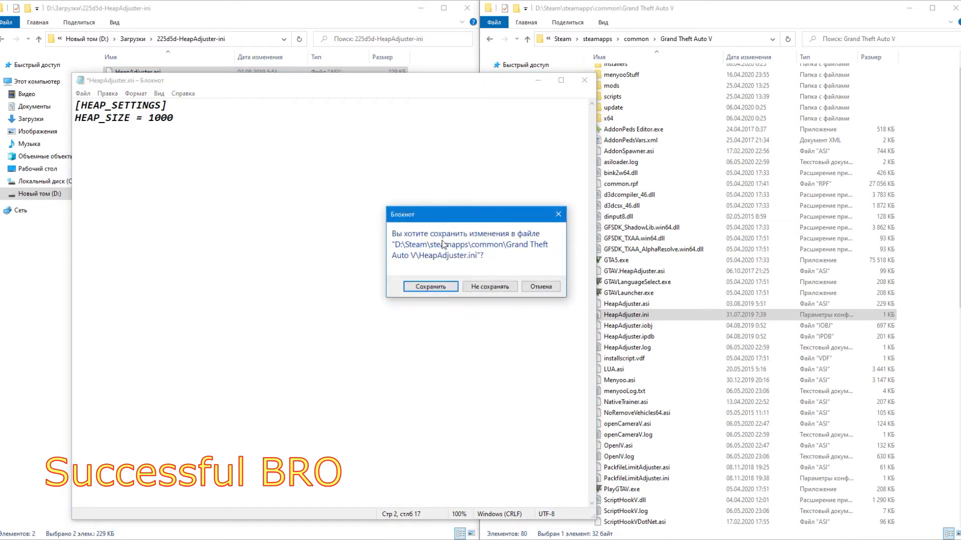
{"action": "left_click", "coordinate": [430, 287]}
Return to the Загрузки folder and delete the extracted 225d5d-HeapAdjuster-ini folder
{"action": "left_click", "coordinate": [3, 39]}
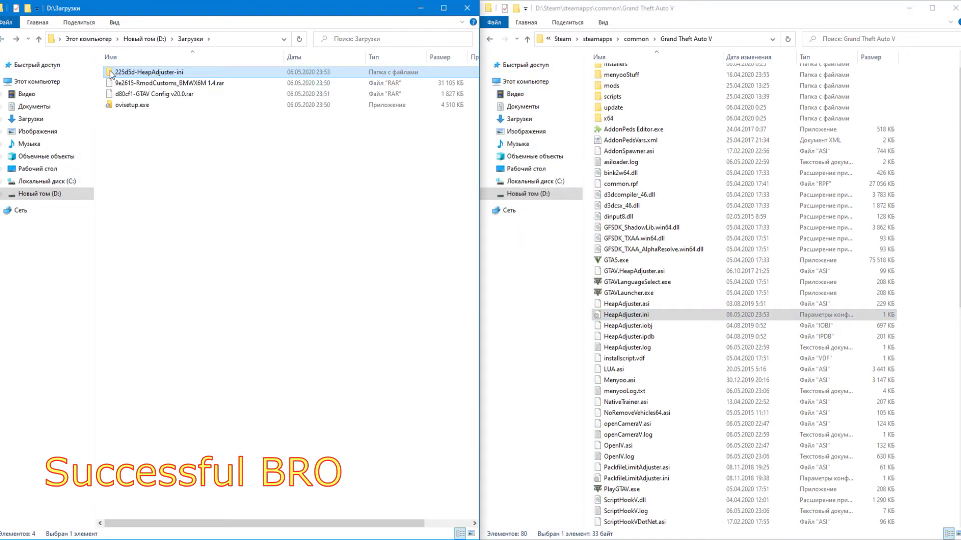
{"action": "right_click", "coordinate": [113, 72]}
{"action": "left_click", "coordinate": [188, 274]}
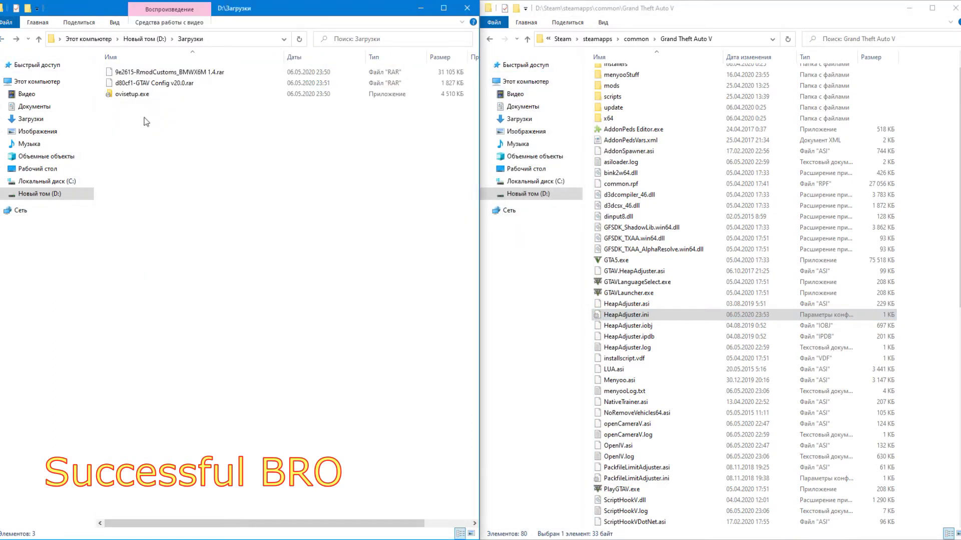
Walk through the OpenIV setup from ovisetup.exe, accepting the license agreement, and exit it without installing
{"action": "double_click", "coordinate": [152, 96]}
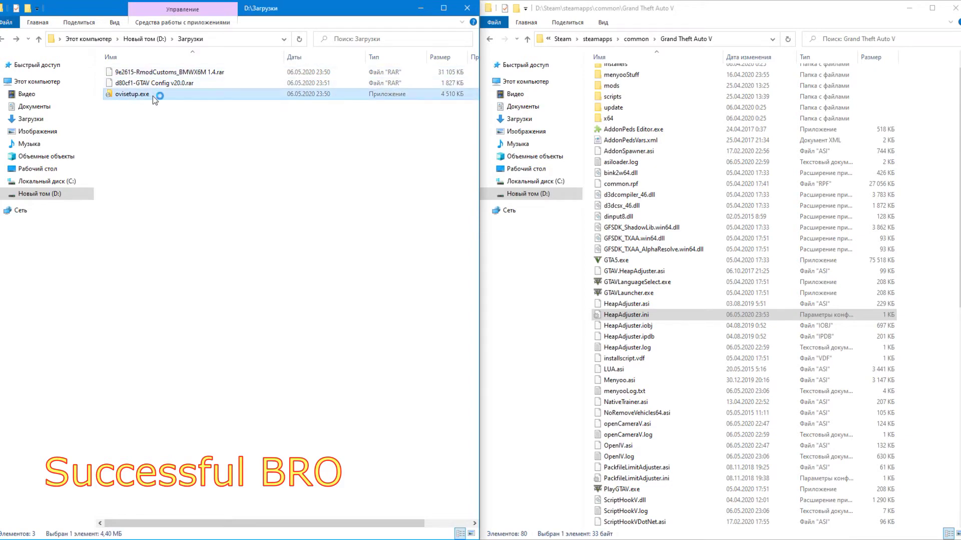
{"action": "left_click", "coordinate": [588, 385]}
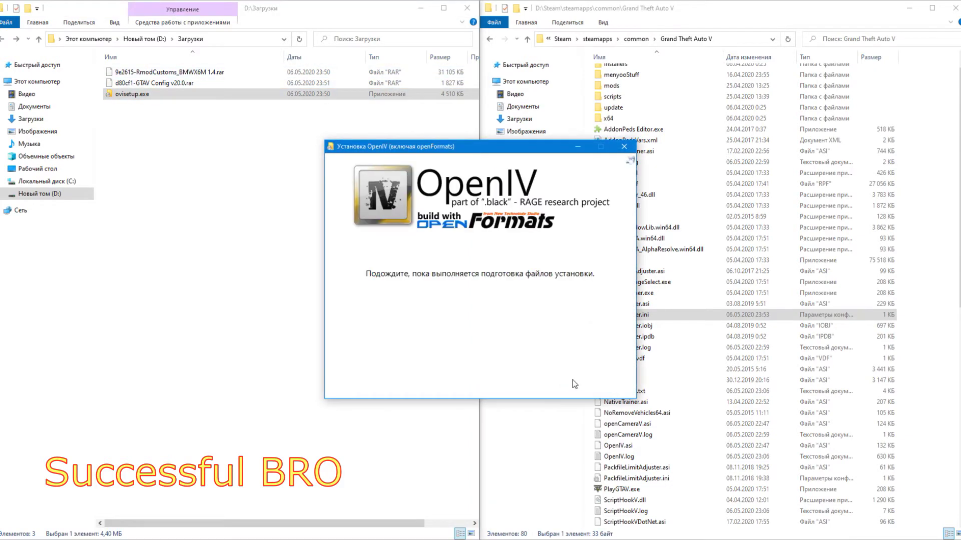
{"action": "left_click", "coordinate": [353, 376]}
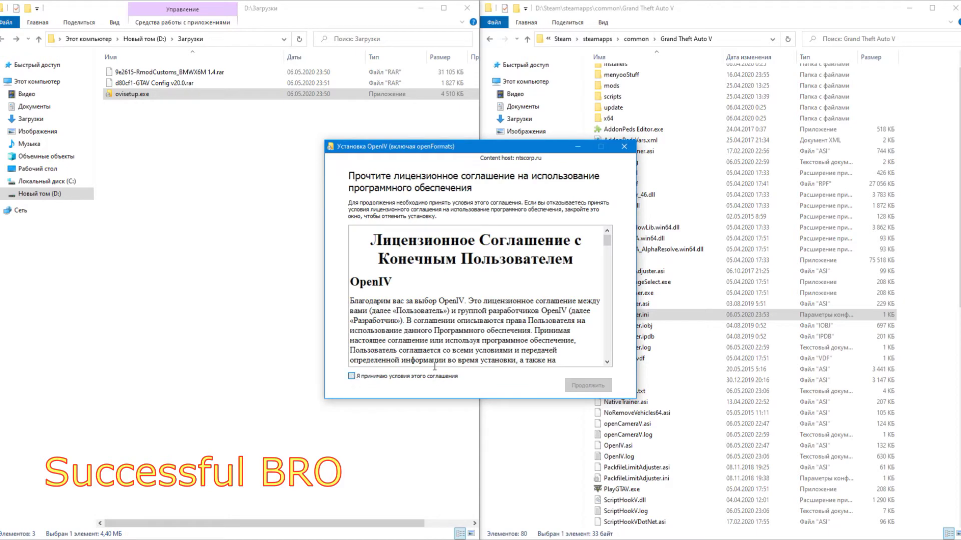
{"action": "left_click", "coordinate": [589, 385]}
{"action": "left_click", "coordinate": [580, 386]}
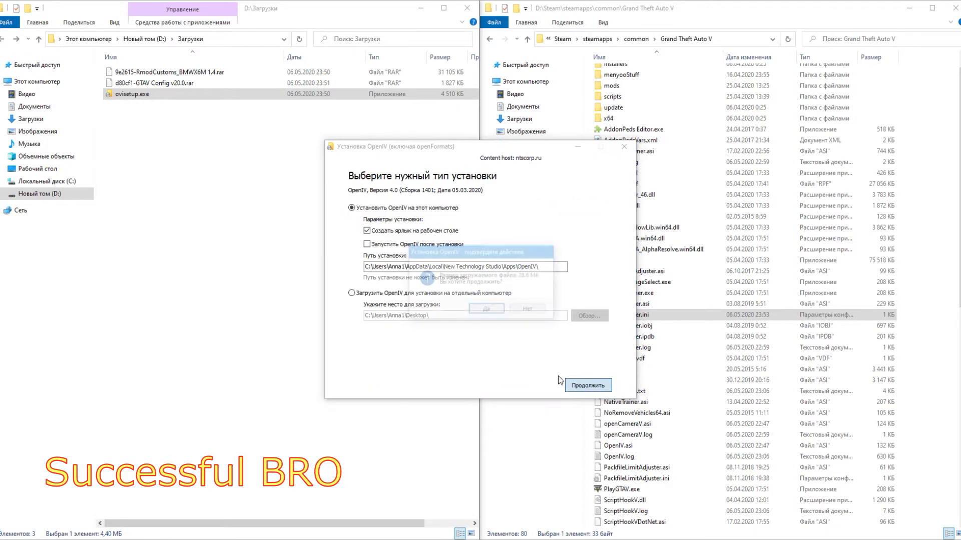
{"action": "left_click", "coordinate": [527, 311]}
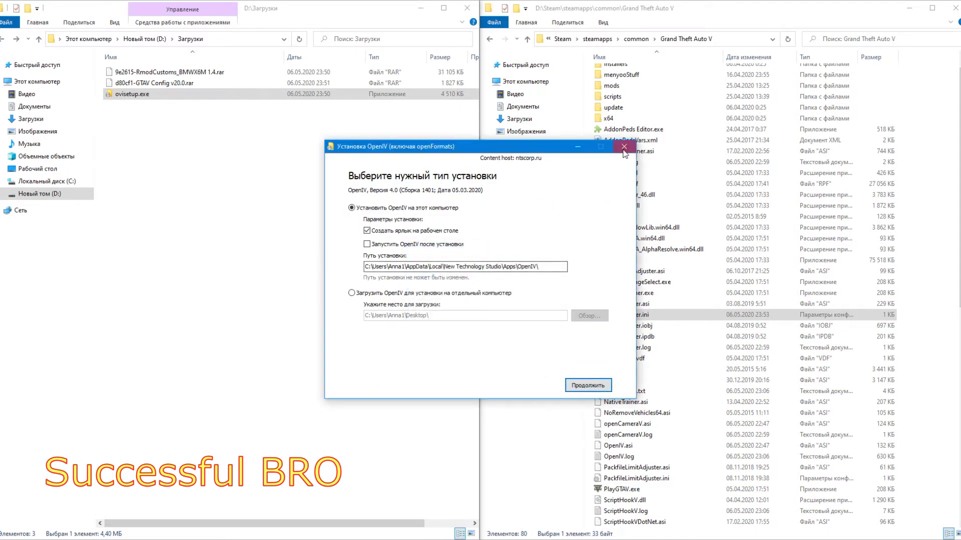
{"action": "left_click", "coordinate": [507, 311]}
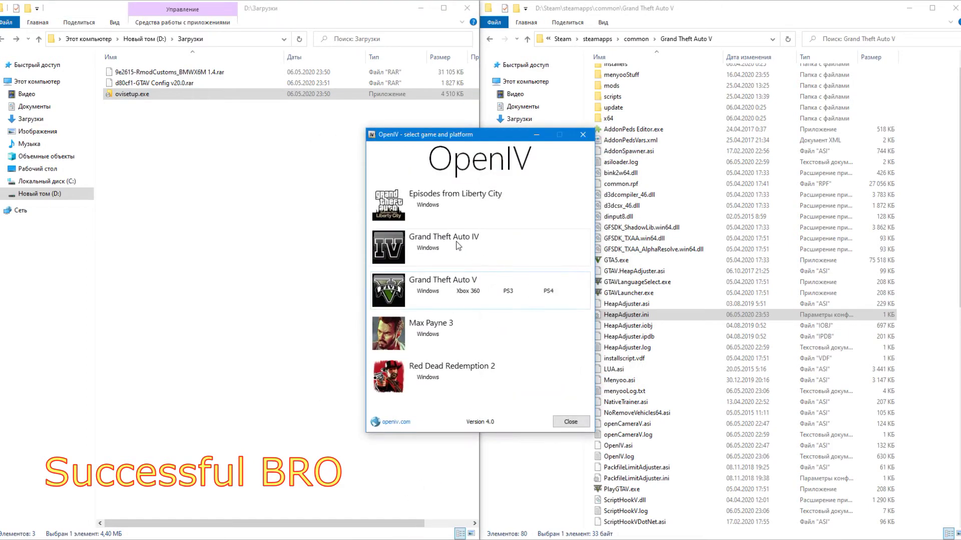
Open Grand Theft Auto V for Windows in OpenIV and turn on edit mode
{"action": "left_click", "coordinate": [445, 281]}
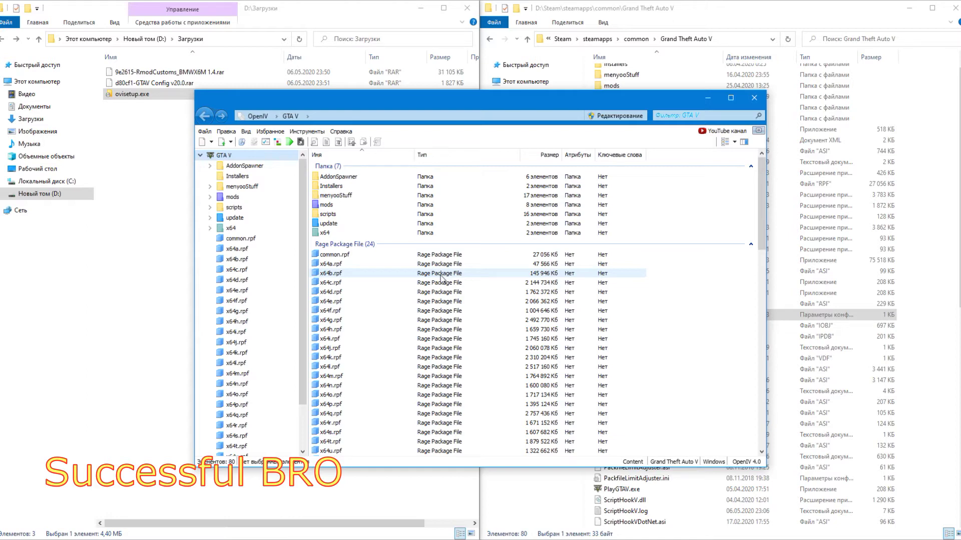
{"action": "left_click", "coordinate": [611, 115]}
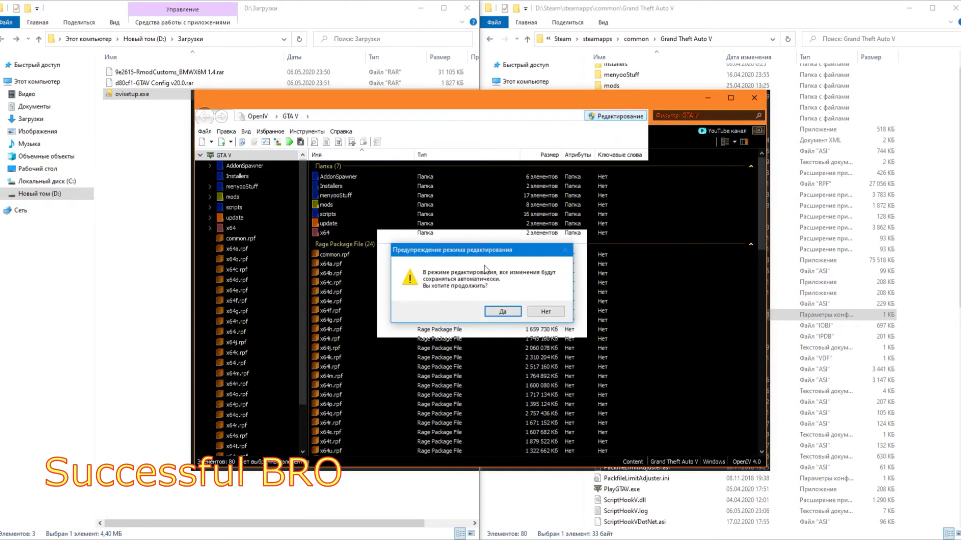
{"action": "left_click", "coordinate": [501, 310]}
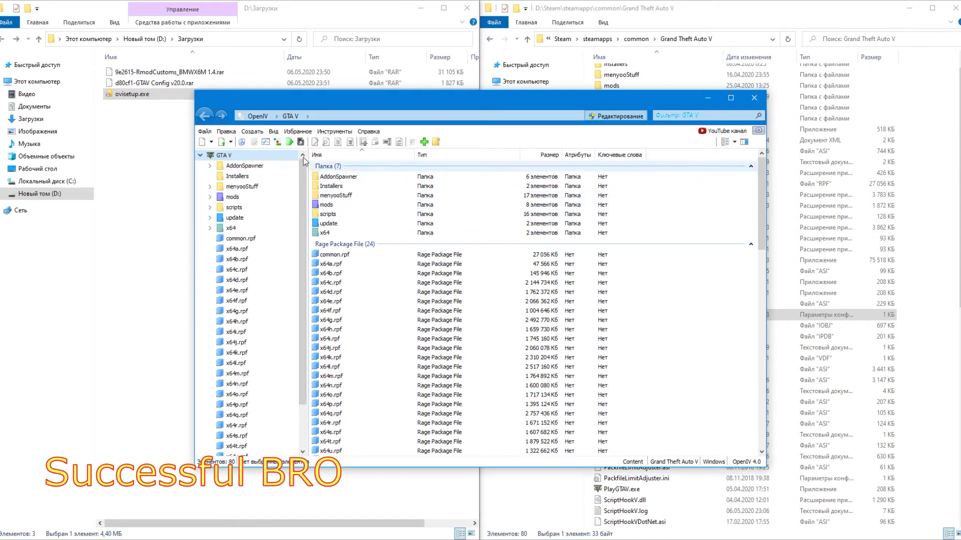
Uninstall ASI Loader, OpenIV.ASI and openCamera through OpenIV's ASI Manager
{"action": "left_click", "coordinate": [330, 131]}
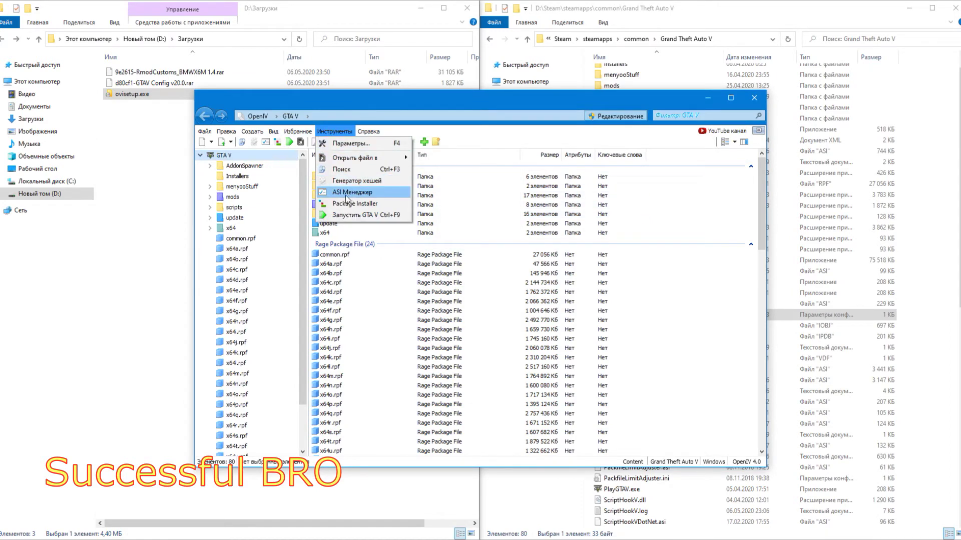
{"action": "left_click", "coordinate": [348, 193]}
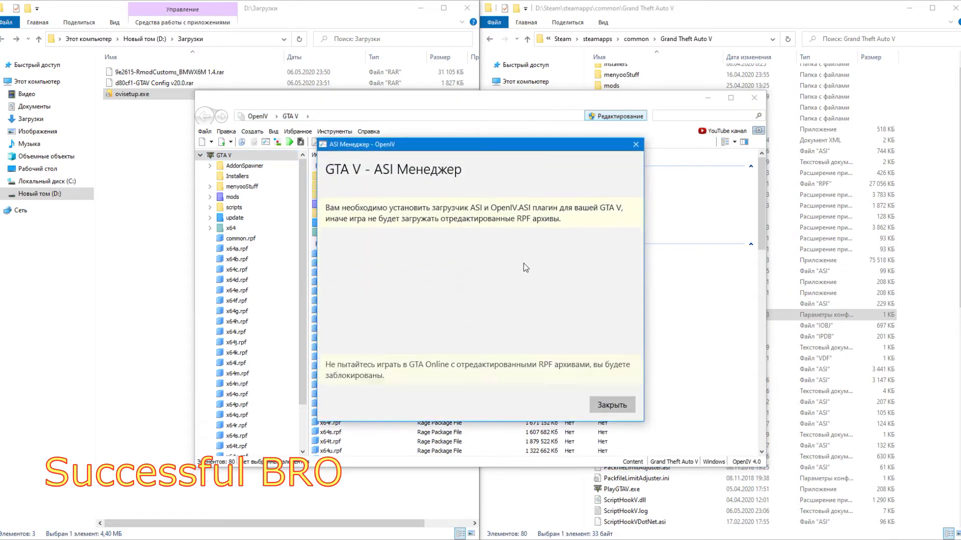
{"action": "scroll", "coordinate": [522, 233], "scroll_direction": "down", "scroll_amount": 1}
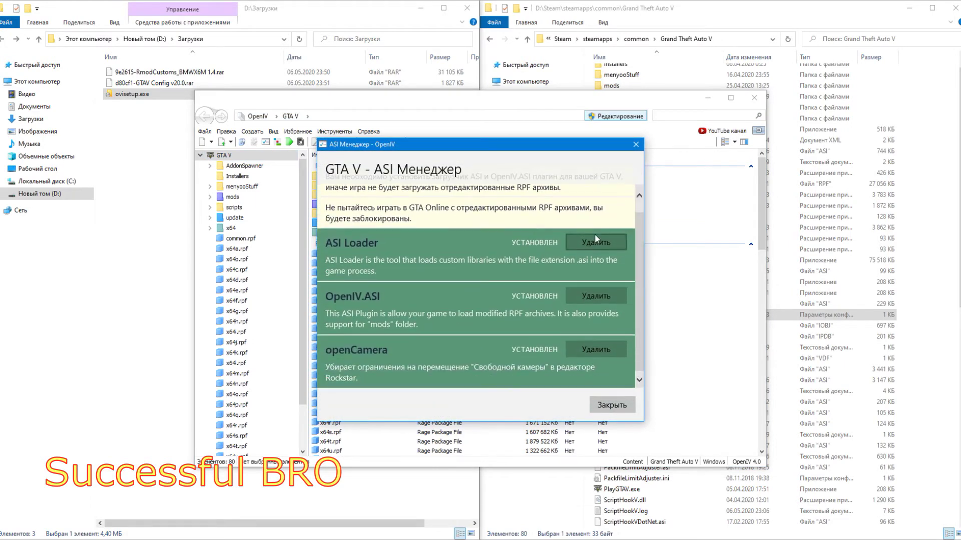
{"action": "left_click", "coordinate": [590, 296]}
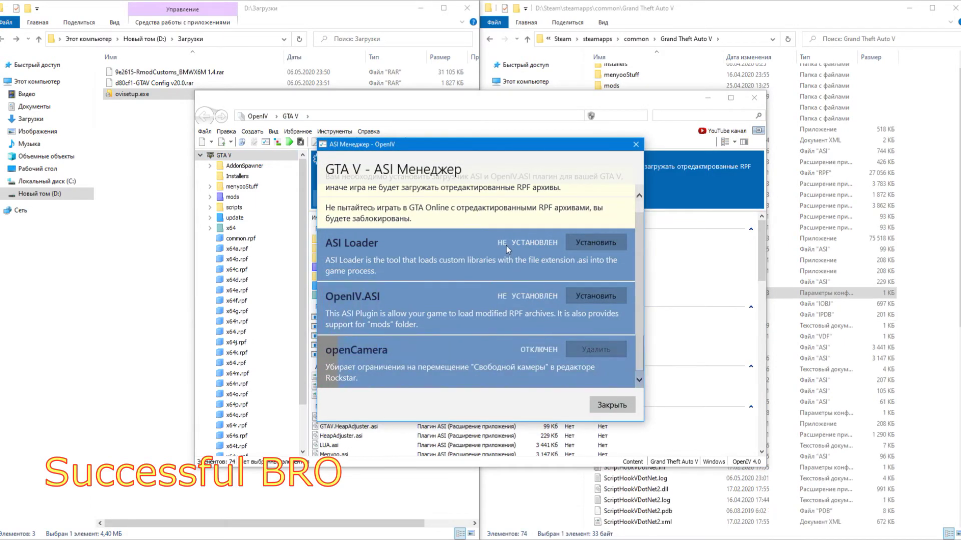
Install ASI Loader, OpenIV.ASI and openCamera for GTA V and close the ASI Manager
{"action": "left_click", "coordinate": [595, 242]}
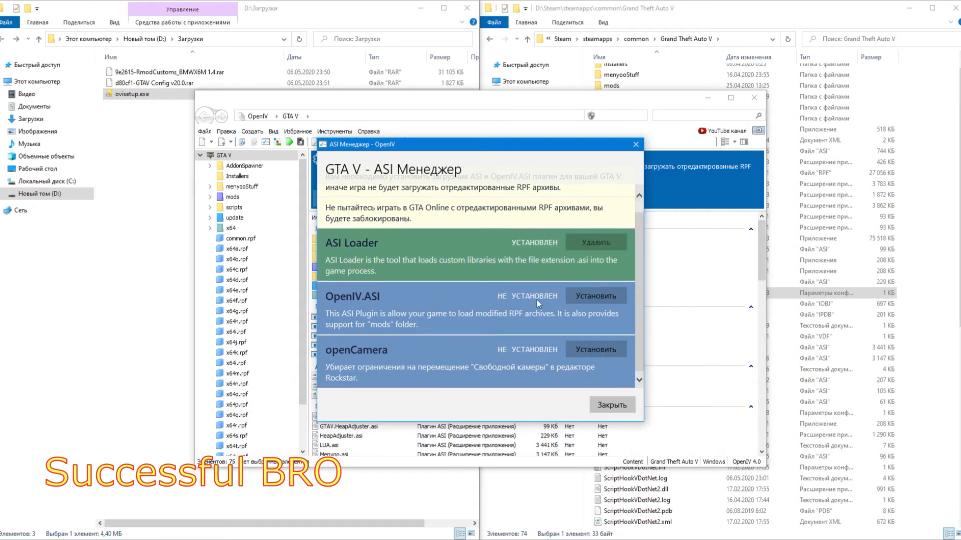
{"action": "left_click", "coordinate": [599, 294]}
{"action": "left_click", "coordinate": [613, 349]}
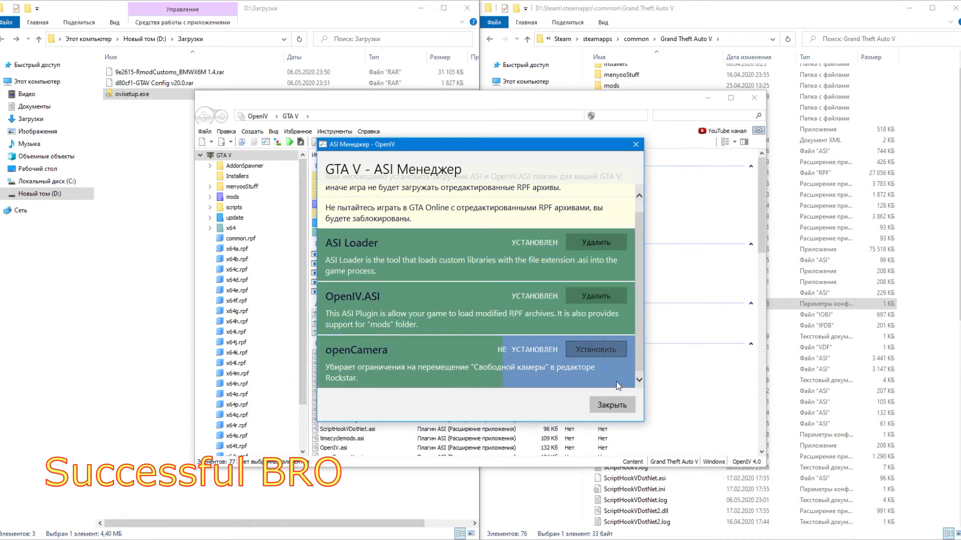
{"action": "left_click", "coordinate": [600, 407]}
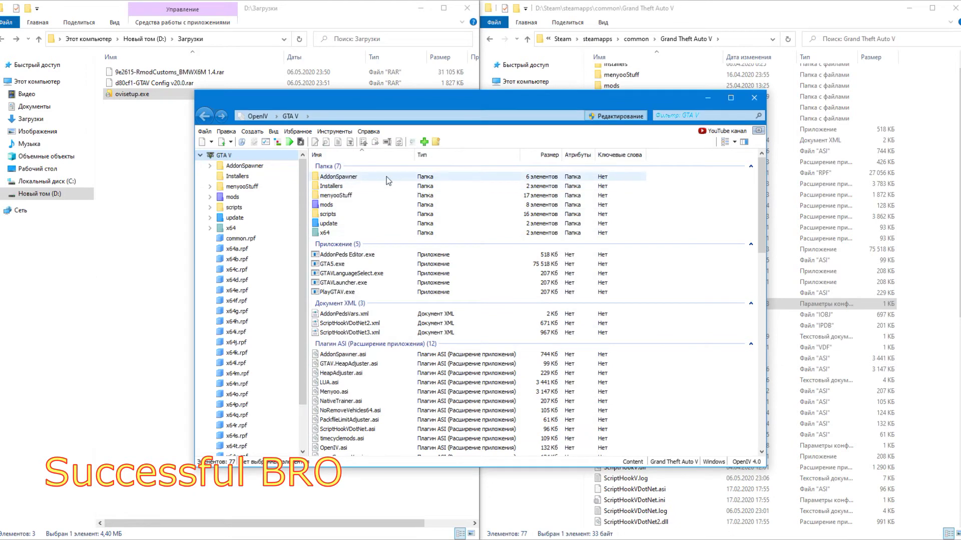
Move the OpenIV window clear of the Загрузки folder and delete ovisetup.exe from that folder
{"action": "left_click_drag", "start_coordinate": [398, 105], "coordinate": [692, 41]}
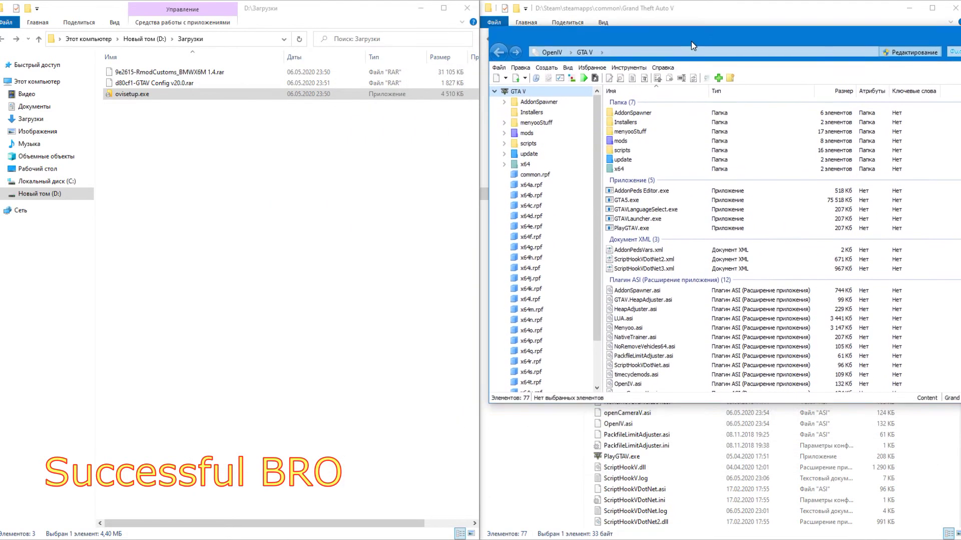
{"action": "right_click", "coordinate": [171, 96]}
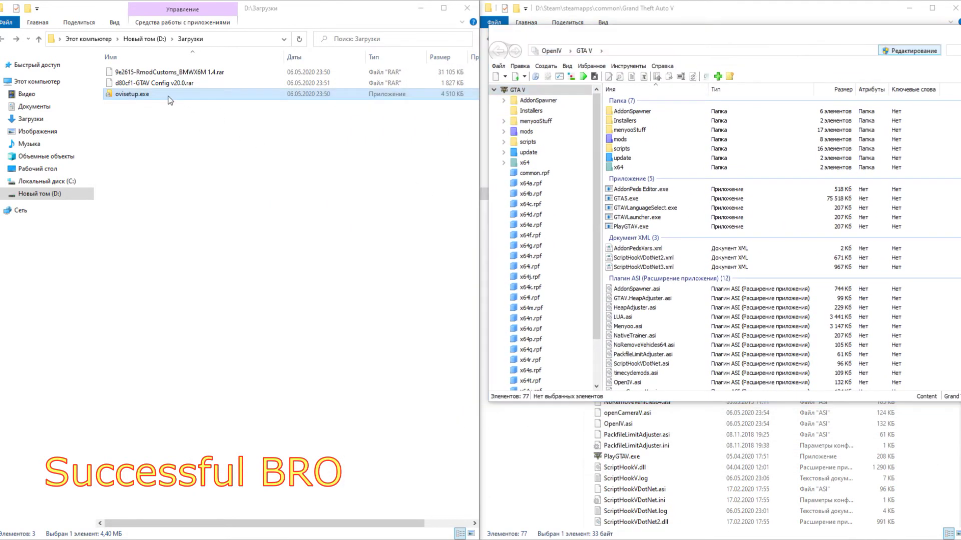
{"action": "left_click", "coordinate": [207, 305]}
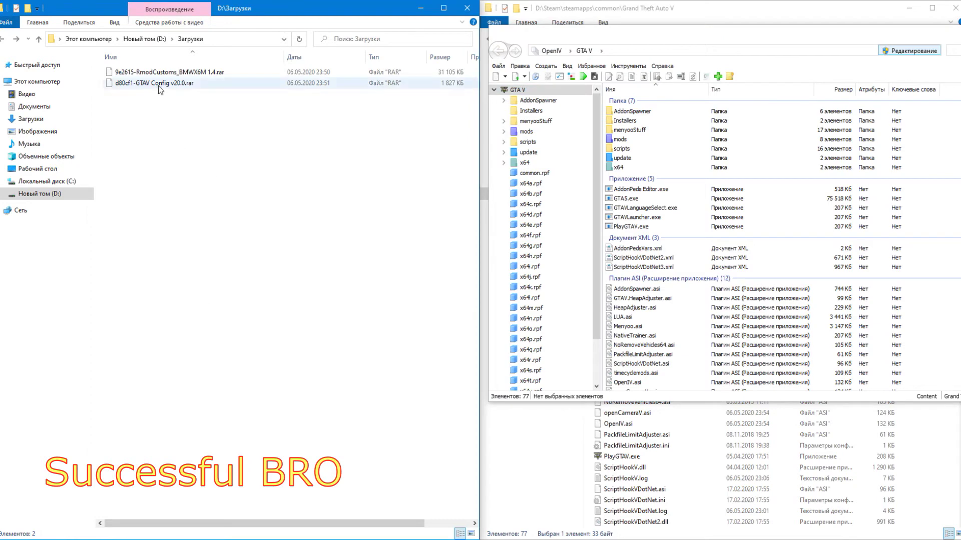
Extract d80cf1-GTAV Config v20.0.rar into its own folder in Загрузки and delete the archive
{"action": "right_click", "coordinate": [158, 86]}
{"action": "mouse_move", "coordinate": [280, 118]}
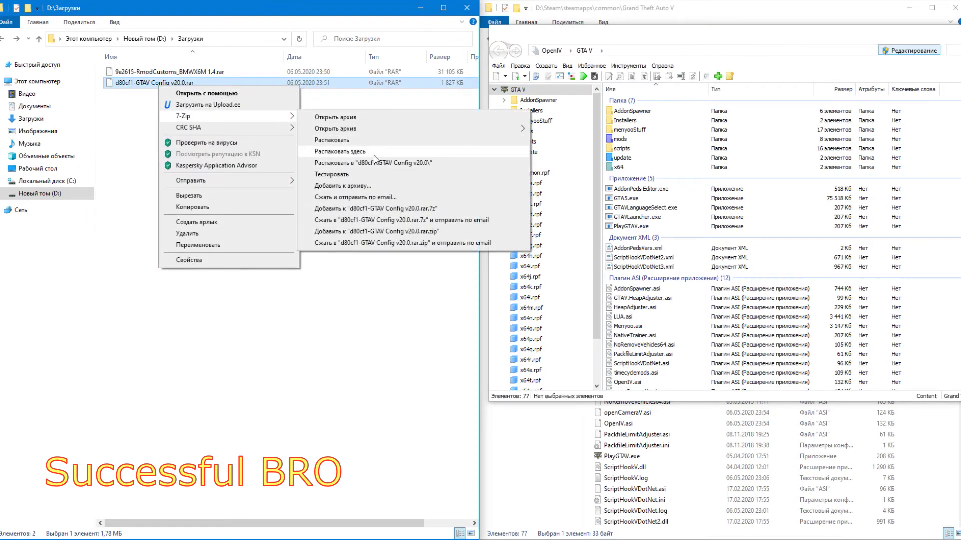
{"action": "left_click", "coordinate": [374, 161]}
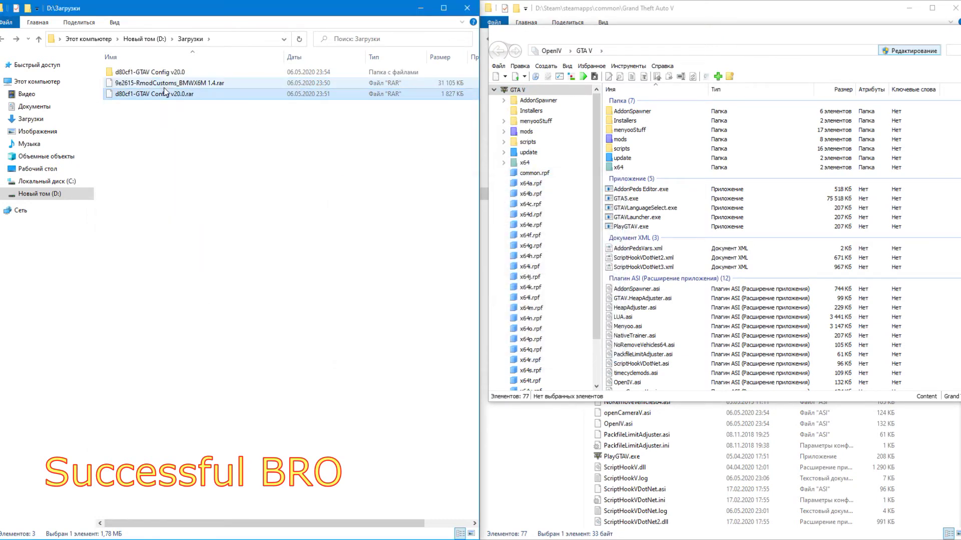
{"action": "right_click", "coordinate": [163, 95]}
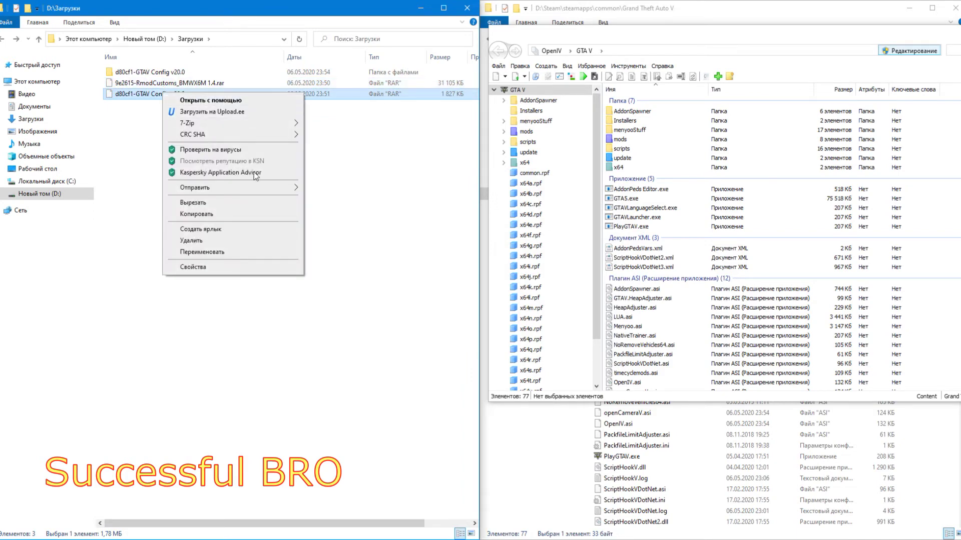
{"action": "left_click", "coordinate": [233, 240]}
Open the Stock Traffic (Means Gta base) folder inside the extracted config's Gta Config For v 1.0.1868.0 folder
{"action": "left_click", "coordinate": [164, 75]}
{"action": "double_click", "coordinate": [165, 74]}
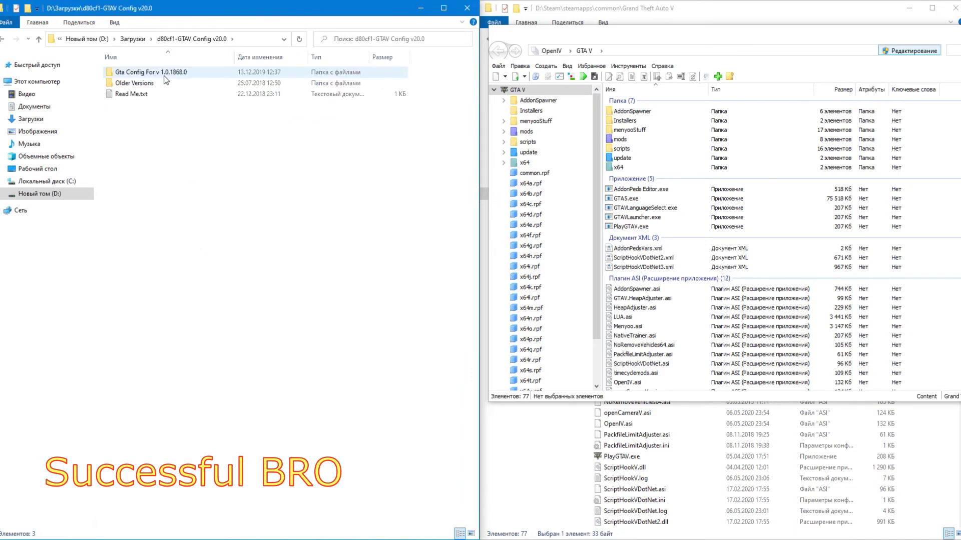
{"action": "double_click", "coordinate": [165, 74]}
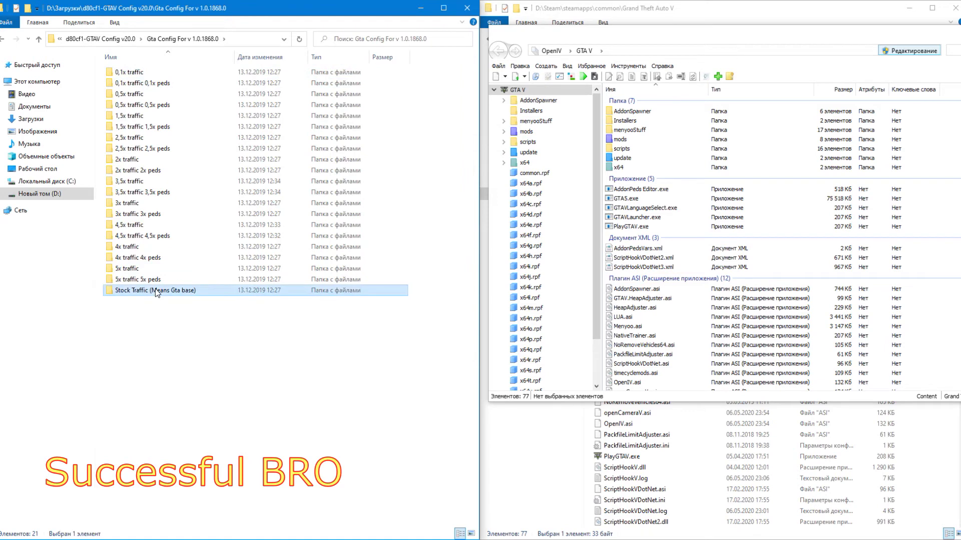
{"action": "double_click", "coordinate": [215, 290]}
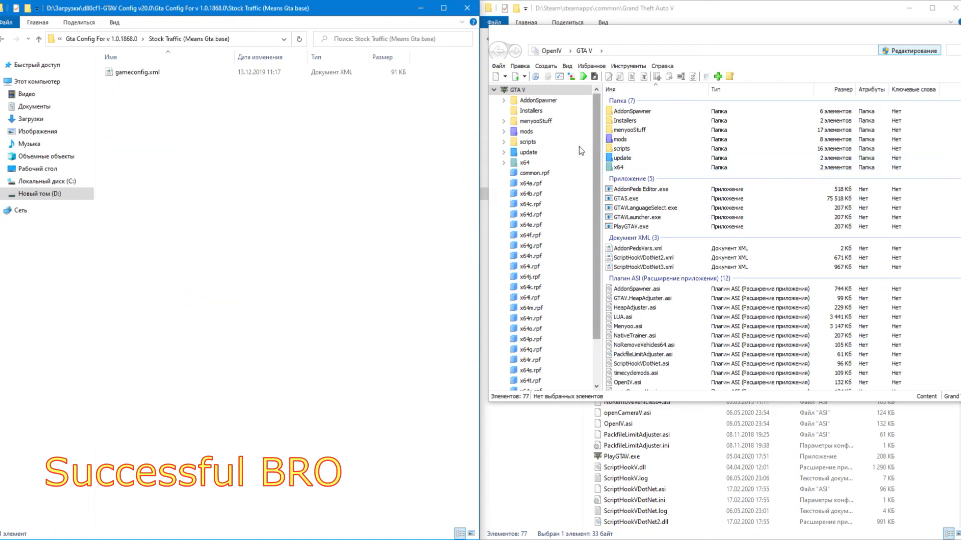
In OpenIV, replace gameconfig.xml in mods/update/update.rpf/common/data with the Stock Traffic version
{"action": "left_click", "coordinate": [535, 150]}
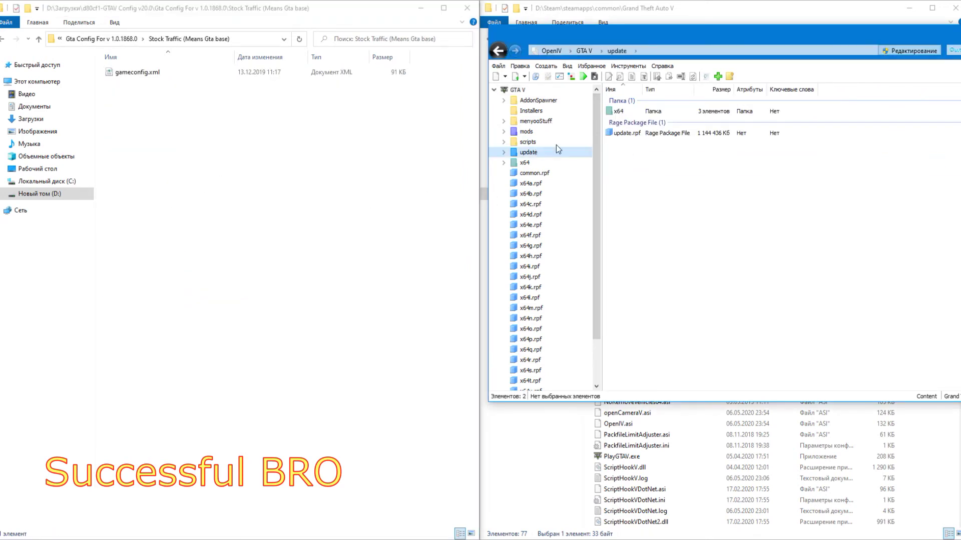
{"action": "double_click", "coordinate": [634, 132]}
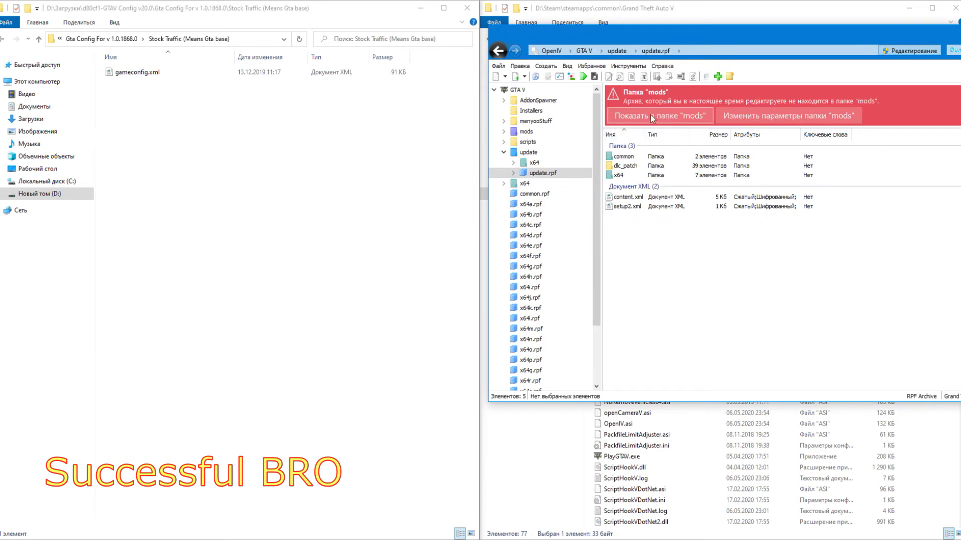
{"action": "left_click", "coordinate": [652, 117]}
{"action": "double_click", "coordinate": [649, 112]}
{"action": "double_click", "coordinate": [650, 112]}
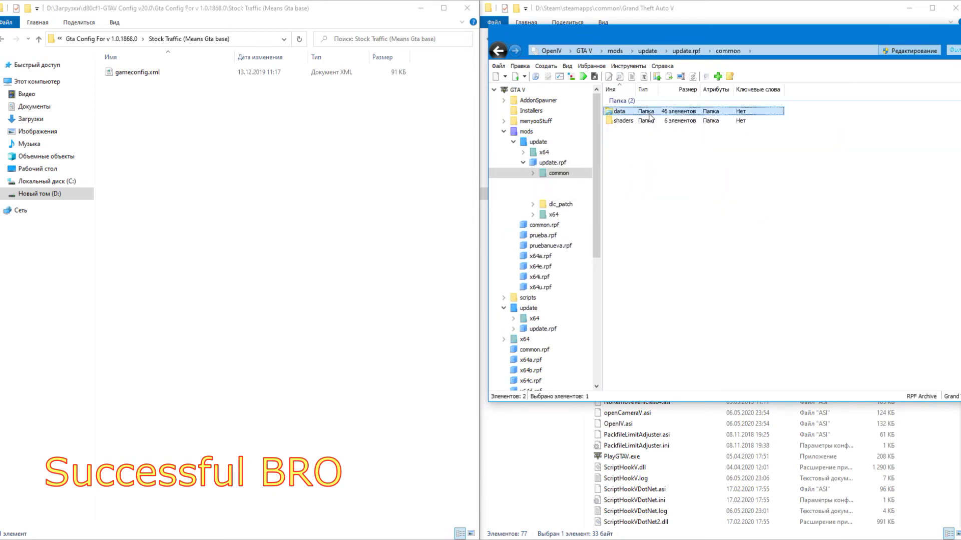
{"action": "scroll", "coordinate": [673, 230], "scroll_direction": "down", "scroll_amount": 5}
{"action": "scroll", "coordinate": [673, 240], "scroll_direction": "down", "scroll_amount": 1}
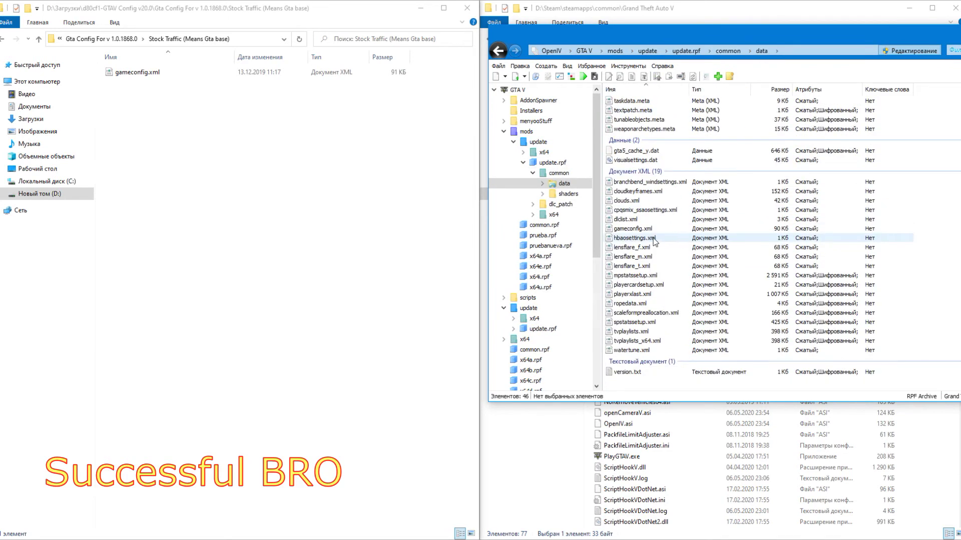
{"action": "left_click", "coordinate": [623, 229]}
{"action": "left_click_drag", "start_coordinate": [135, 72], "coordinate": [743, 272]}
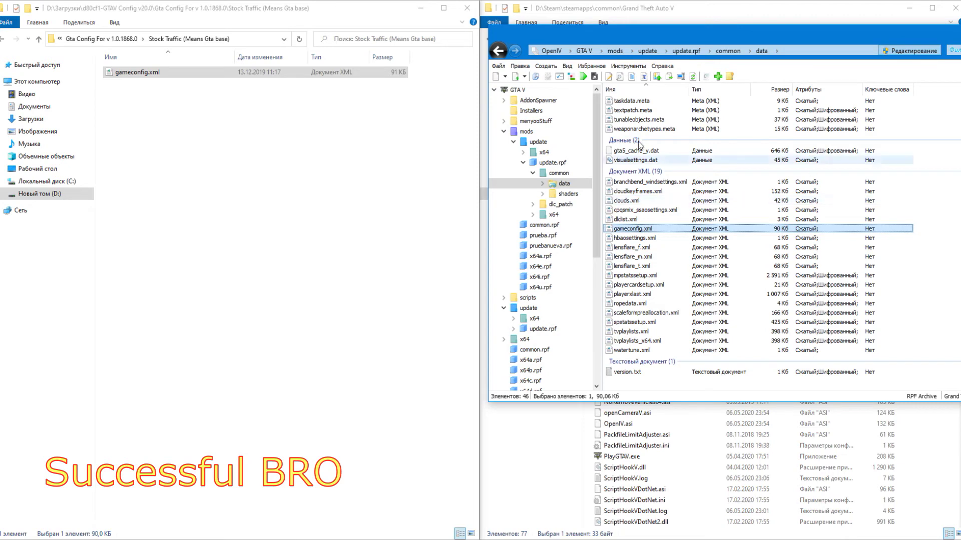
Return to the Загрузки folder and delete the extracted d80cf1-GTAV Config v20.0 folder
{"action": "left_click", "coordinate": [4, 40]}
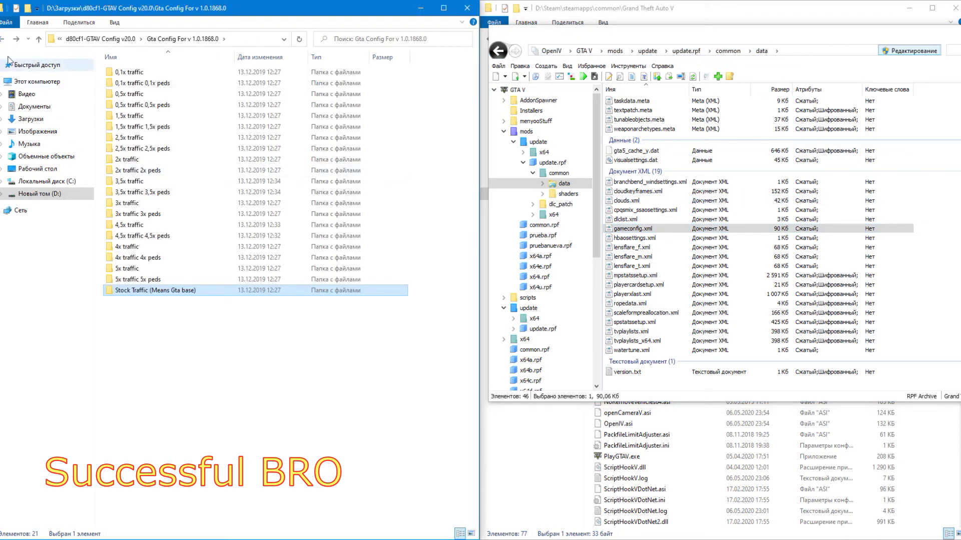
{"action": "left_click", "coordinate": [4, 40]}
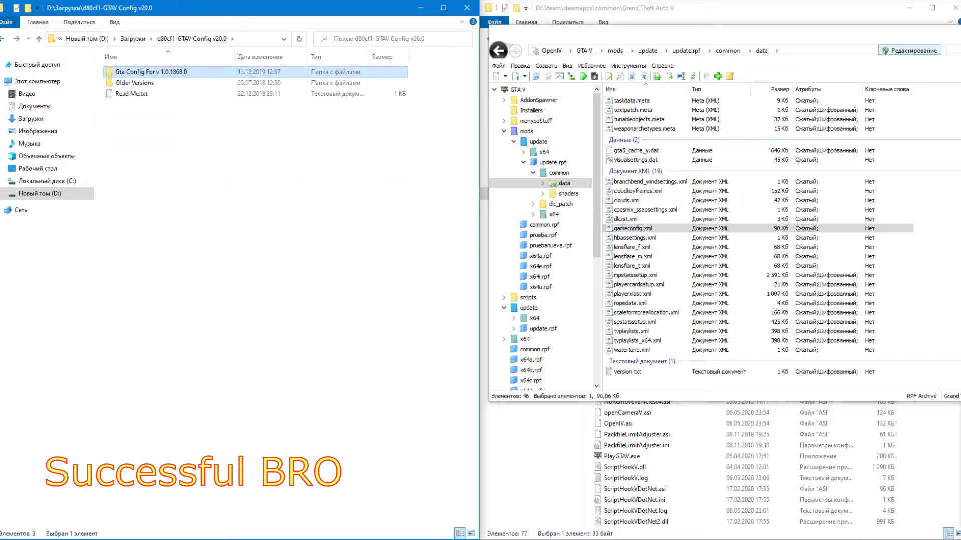
{"action": "left_click", "coordinate": [3, 40]}
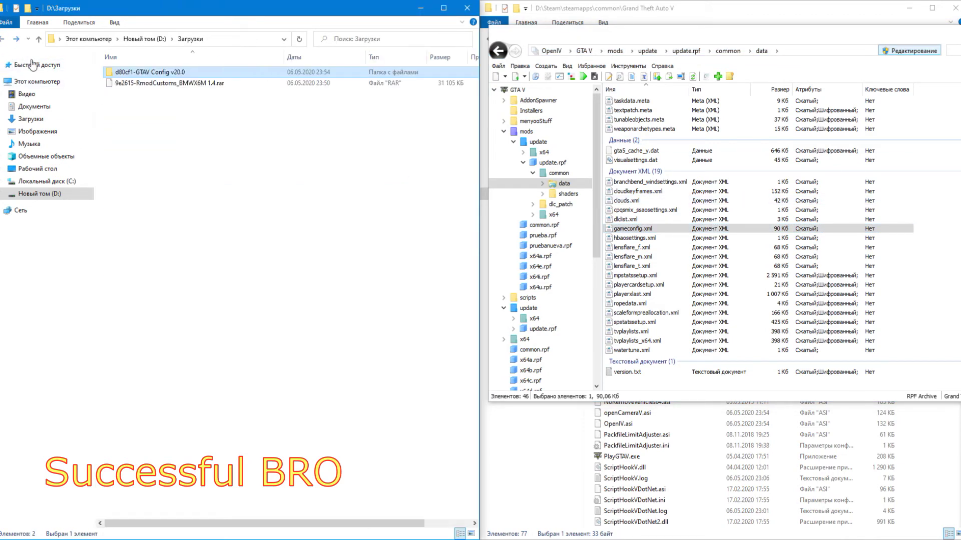
{"action": "right_click", "coordinate": [122, 75]}
{"action": "left_click", "coordinate": [161, 270]}
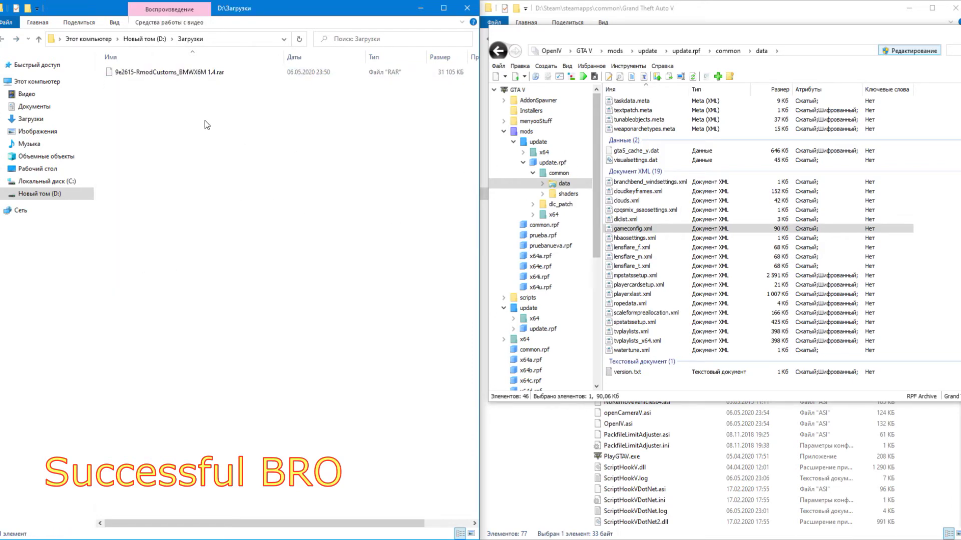
Extract 9e2615-RmodCustoms_BMWX6M 1.4.rar into its own folder in Загрузки and delete the archive
{"action": "right_click", "coordinate": [137, 75]}
{"action": "mouse_move", "coordinate": [200, 105]}
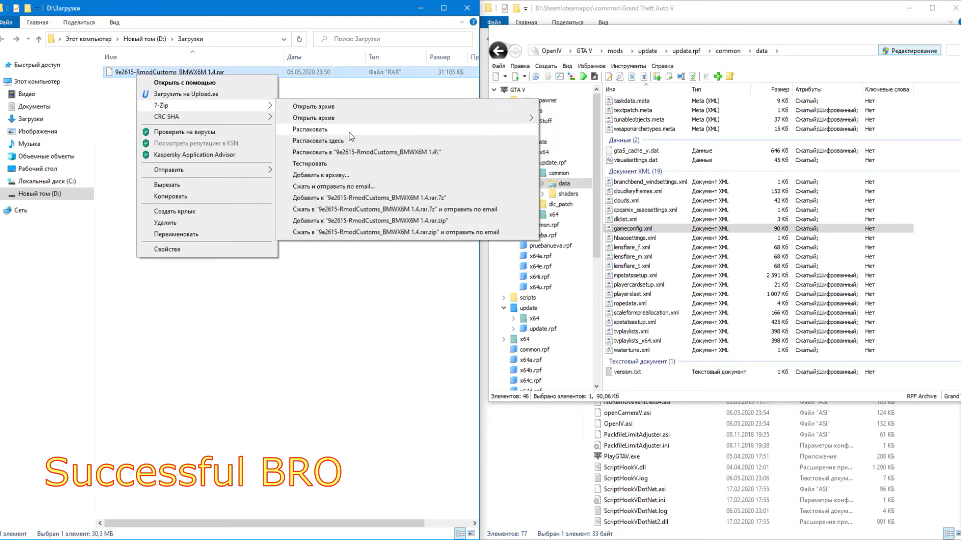
{"action": "left_click", "coordinate": [391, 152]}
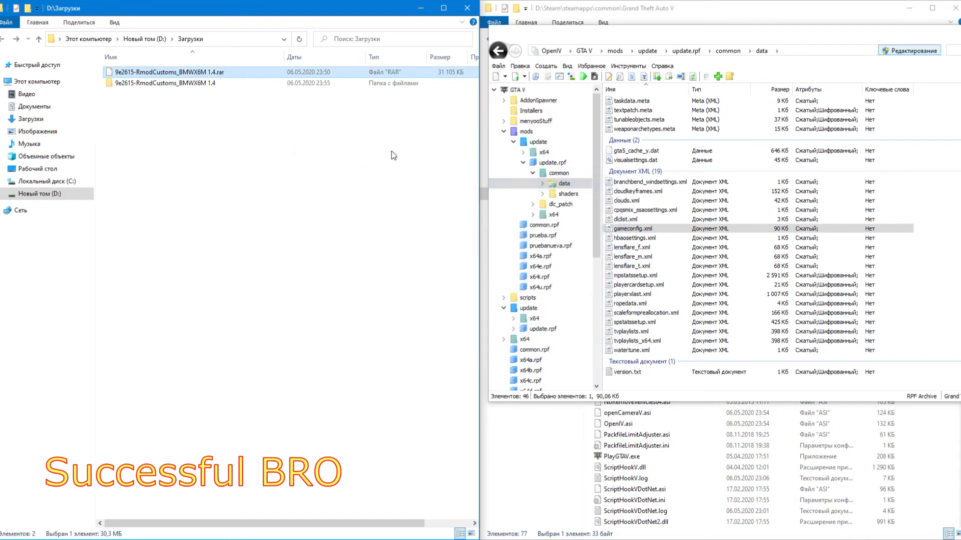
{"action": "right_click", "coordinate": [170, 84]}
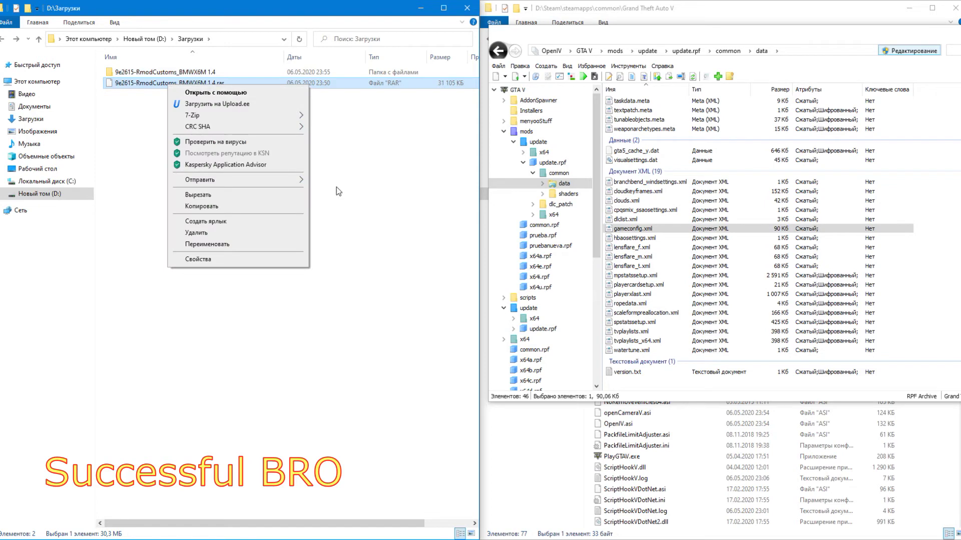
{"action": "left_click", "coordinate": [250, 231]}
Open the inner RmodCustoms_BMWX6M 1.4 folder and select RmodCustoms_BMWMX6M.oiv
{"action": "double_click", "coordinate": [160, 72]}
{"action": "double_click", "coordinate": [160, 72]}
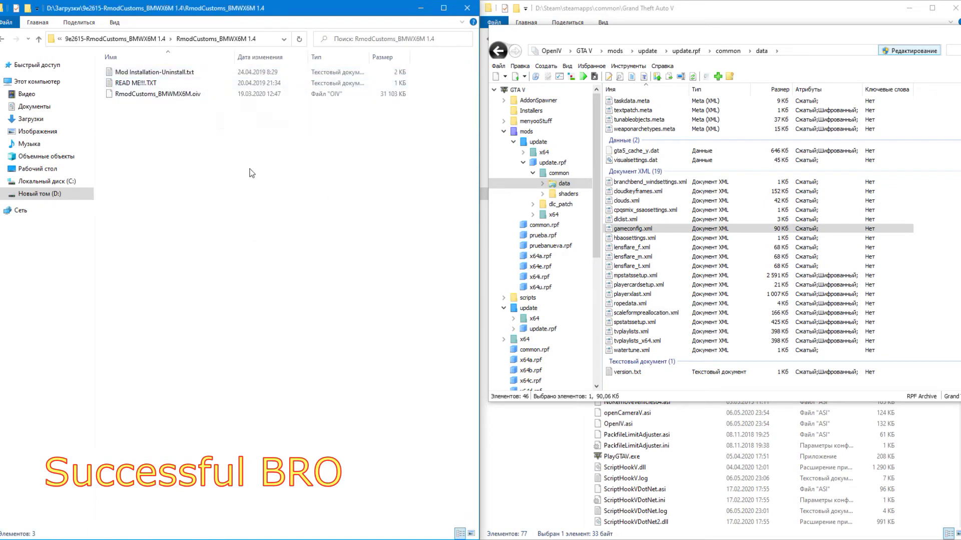
{"action": "left_click", "coordinate": [159, 96]}
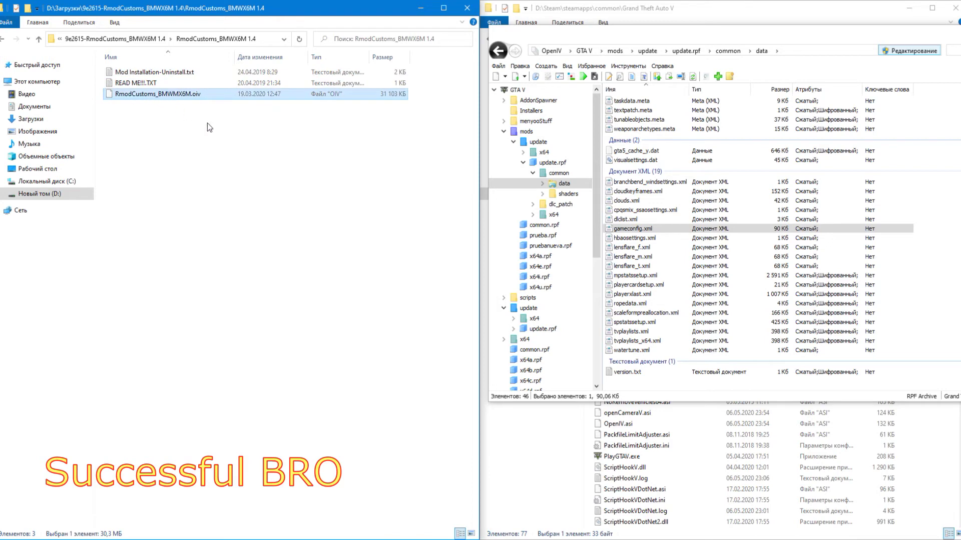
Collapse the mods and update folders in OpenIV and load RmodCustoms_BMWMX6M.oiv into the Package Installer
{"action": "left_click", "coordinate": [504, 132]}
{"action": "left_click", "coordinate": [505, 153]}
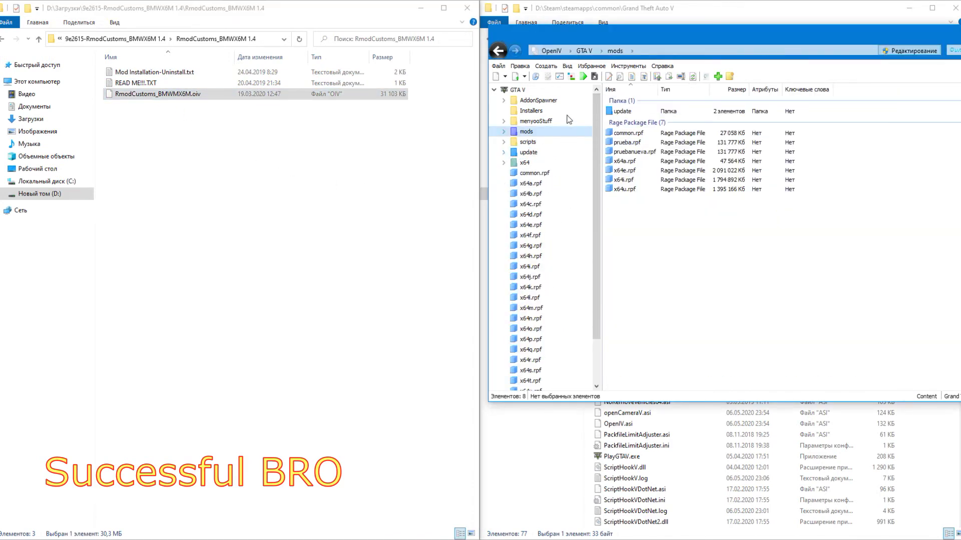
{"action": "left_click", "coordinate": [617, 65]}
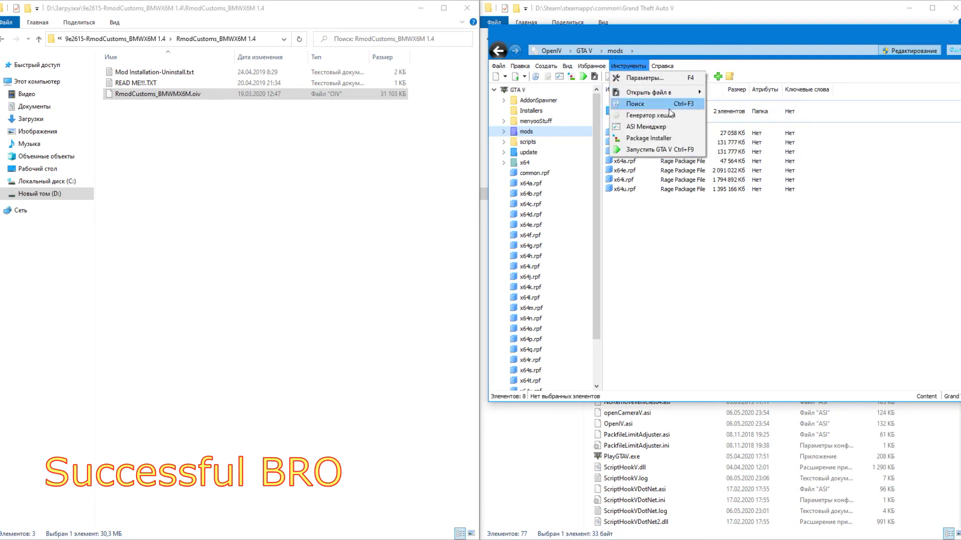
{"action": "left_click", "coordinate": [643, 138]}
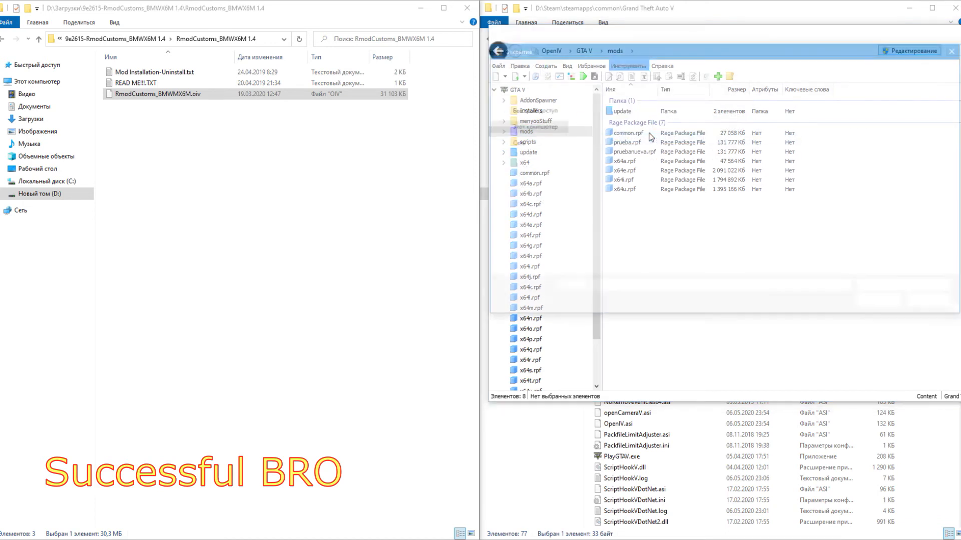
{"action": "double_click", "coordinate": [607, 118]}
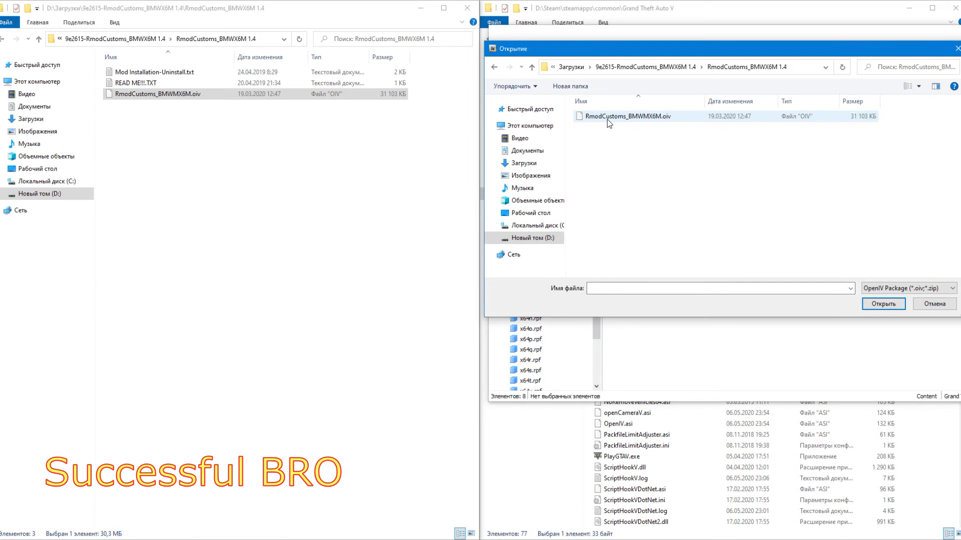
{"action": "left_click", "coordinate": [612, 119]}
{"action": "left_click", "coordinate": [875, 303]}
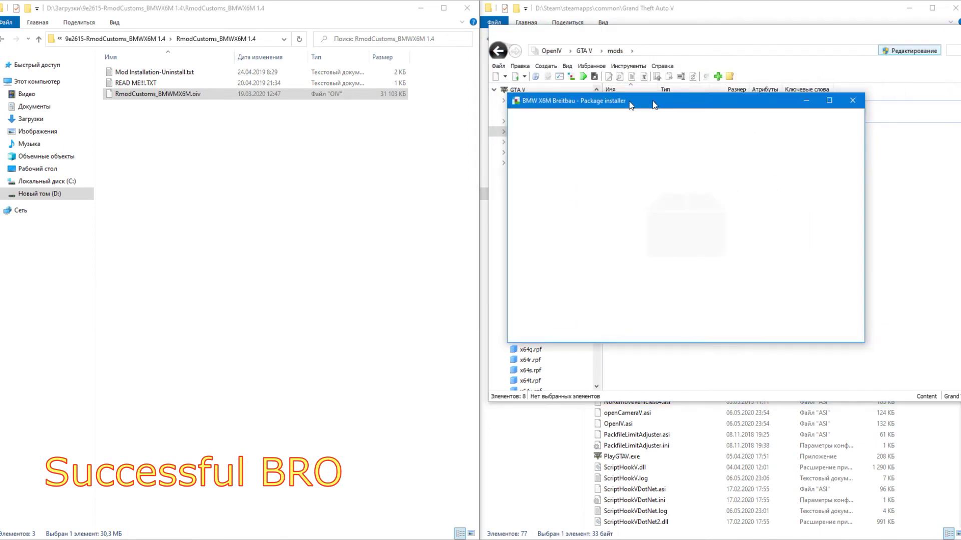
Install the BMW X6M Breitbau package into the "mods" folder and close the installer
{"action": "left_click", "coordinate": [616, 155]}
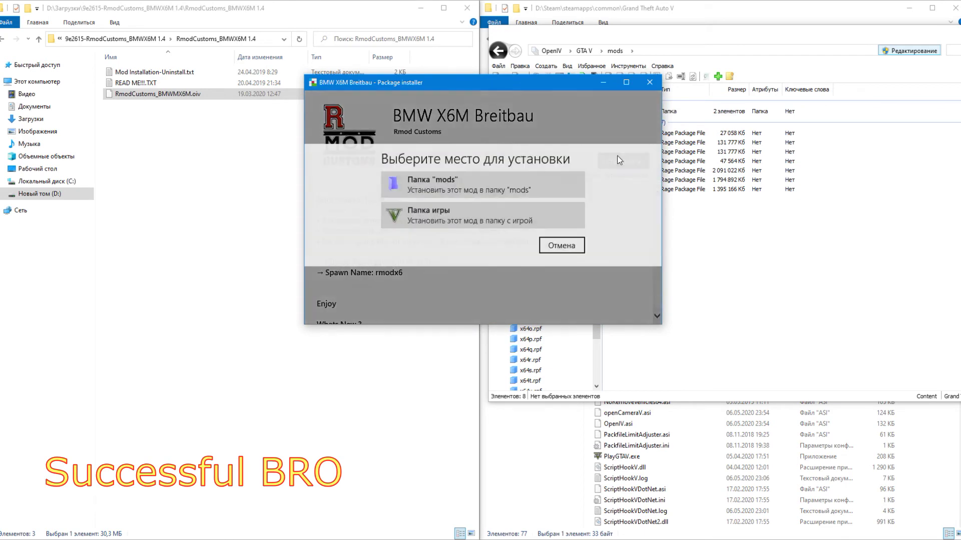
{"action": "left_click", "coordinate": [480, 180]}
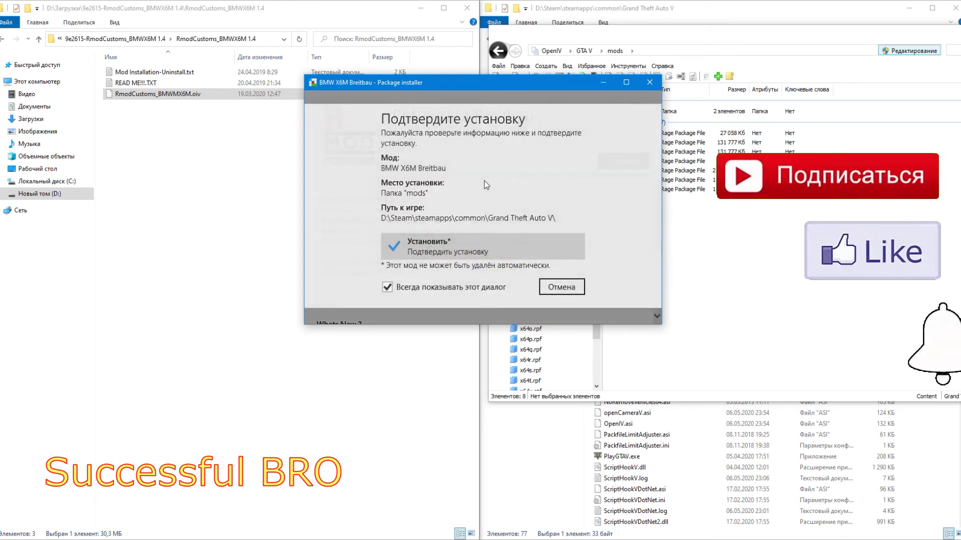
{"action": "left_click", "coordinate": [461, 244]}
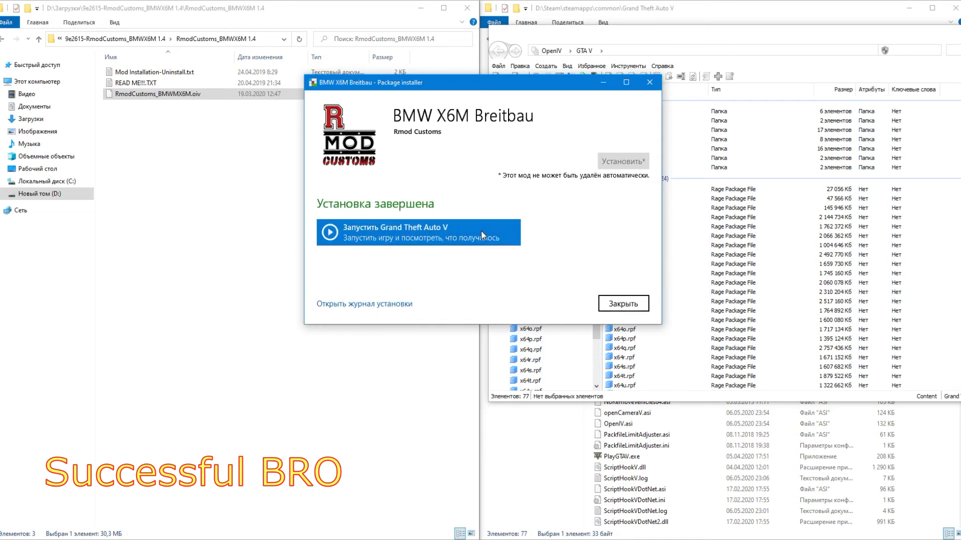
{"action": "left_click", "coordinate": [623, 303]}
Open Mod Installation-Uninstall.txt and highlight the dlclist line <Item>dlcpacks:\rmodx6\</Item> in the manual installation section
{"action": "double_click", "coordinate": [181, 74]}
{"action": "scroll", "coordinate": [338, 260], "scroll_direction": "down", "scroll_amount": 2}
{"action": "left_click_drag", "start_coordinate": [365, 219], "coordinate": [546, 228]}
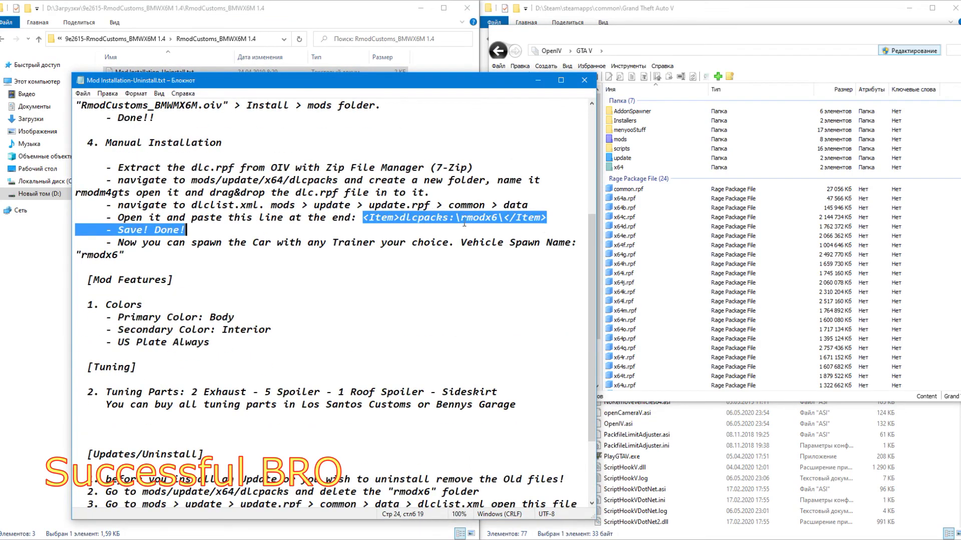
In OpenIV, open dlclist.xml from mods/update/update.rpf/common/data in the text editor
{"action": "left_click", "coordinate": [545, 34]}
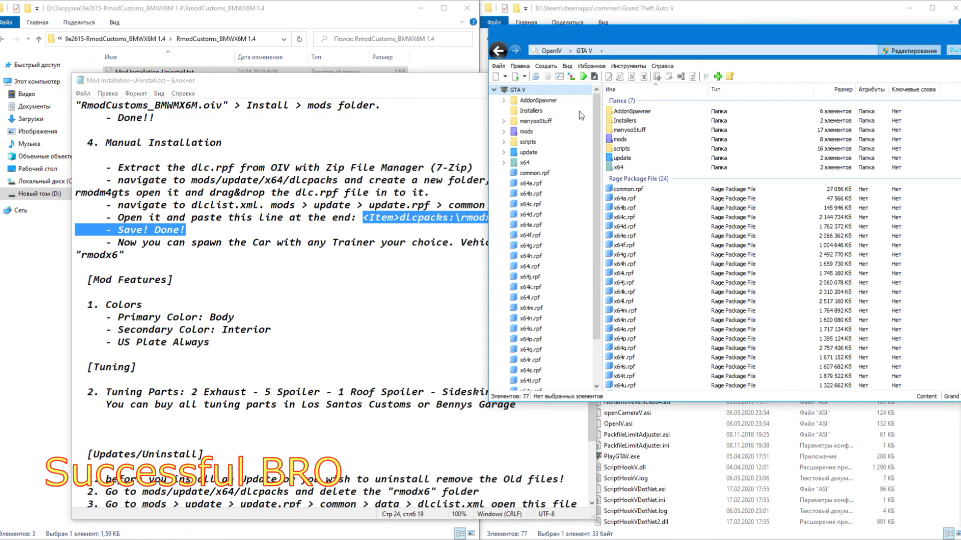
{"action": "left_click", "coordinate": [529, 152]}
{"action": "double_click", "coordinate": [641, 134]}
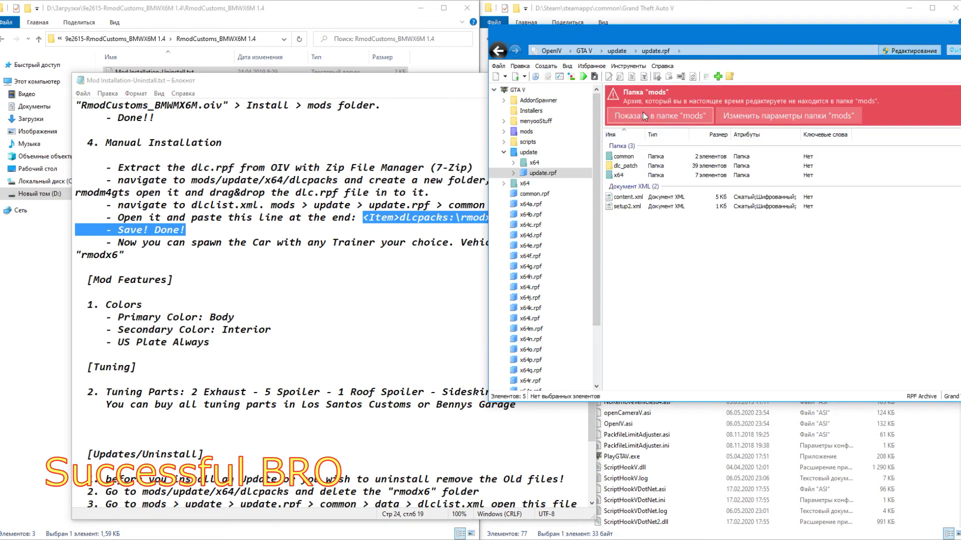
{"action": "left_click", "coordinate": [623, 117]}
{"action": "double_click", "coordinate": [632, 111]}
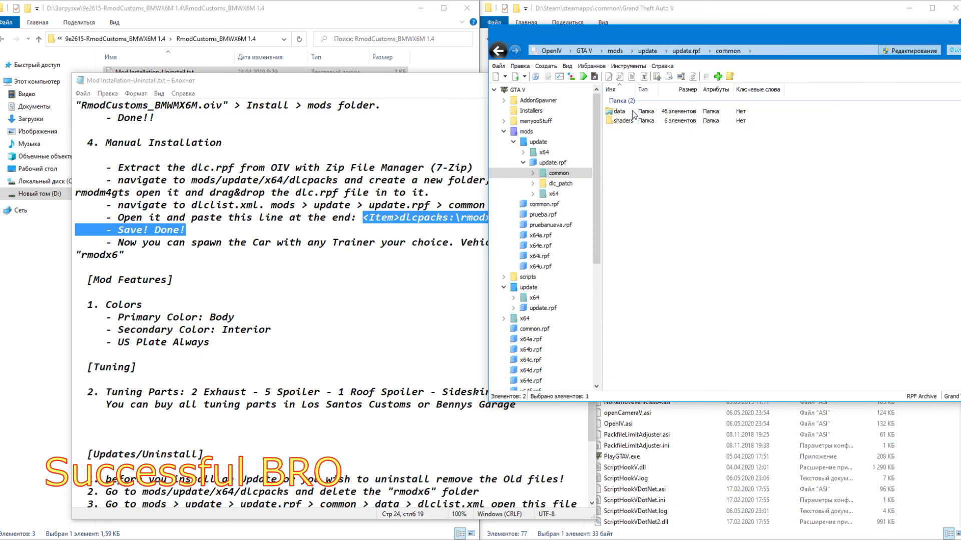
{"action": "double_click", "coordinate": [632, 111]}
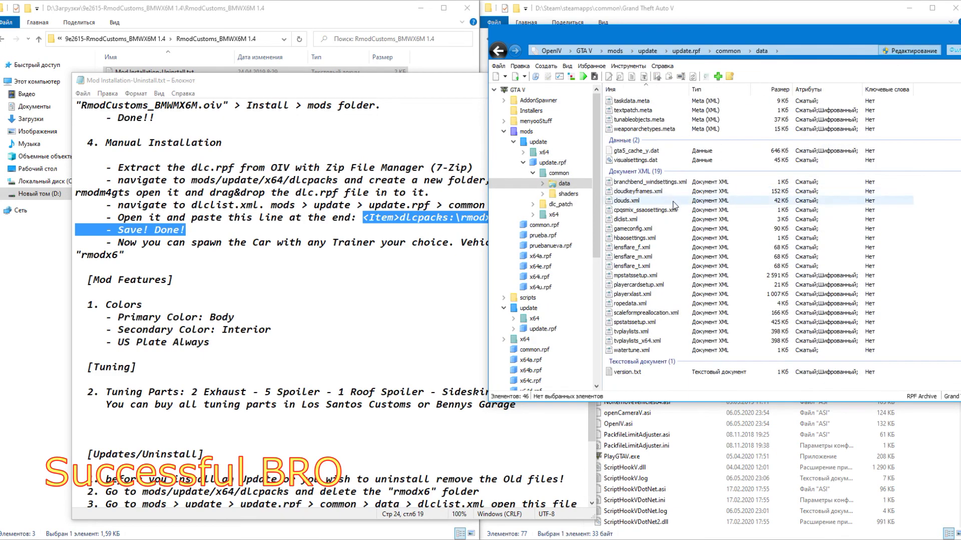
{"action": "right_click", "coordinate": [625, 219]}
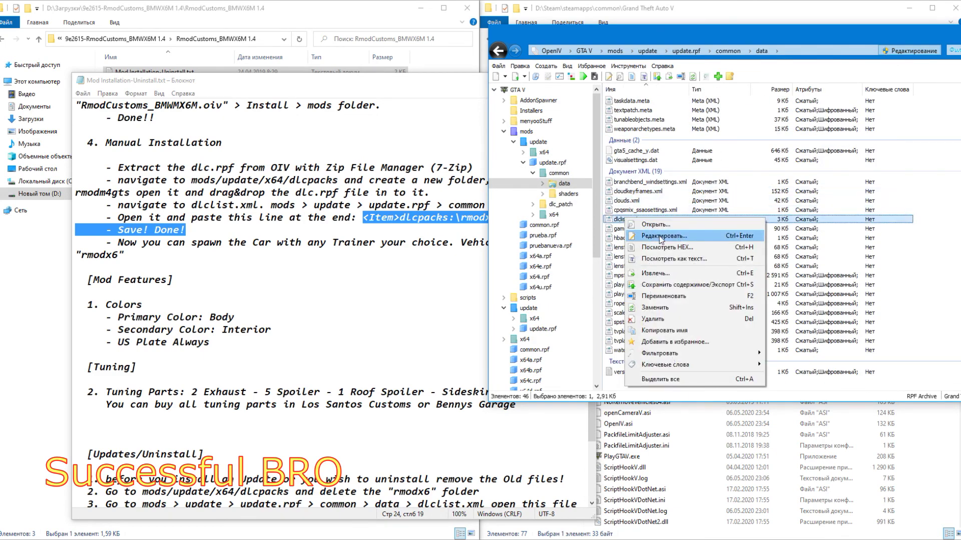
{"action": "left_click", "coordinate": [671, 236]}
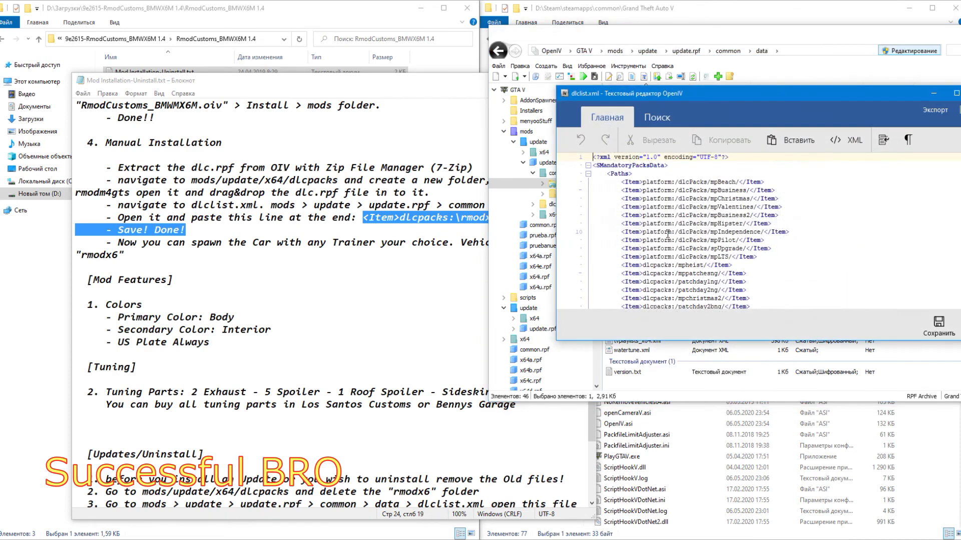
Copy only the line <Item>dlcpacks:\rmodx6\</Item> from the manual installation section of Mod Installation-Uninstall.txt
{"action": "left_click_drag", "start_coordinate": [680, 103], "coordinate": [613, 64]}
{"action": "scroll", "coordinate": [699, 207], "scroll_direction": "down", "scroll_amount": 14}
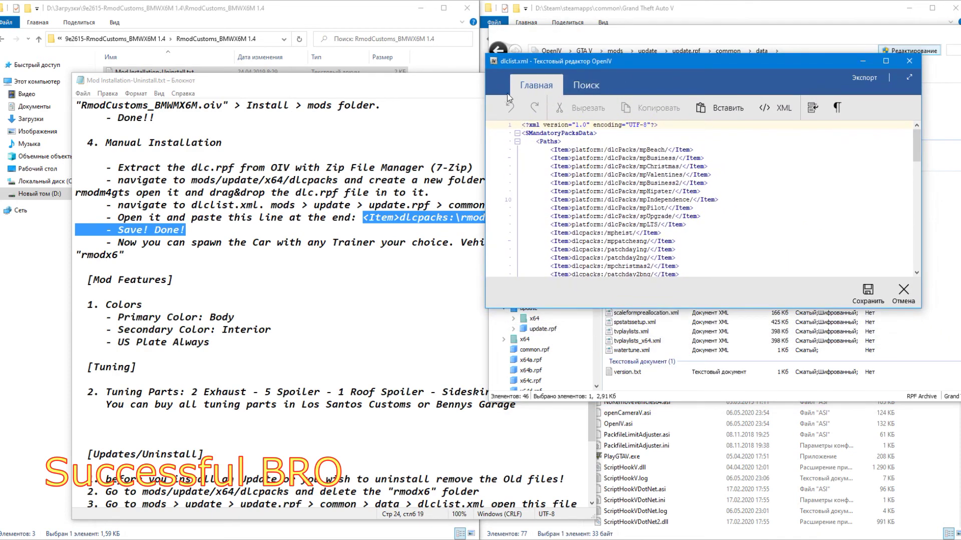
{"action": "scroll", "coordinate": [699, 207], "scroll_direction": "down", "scroll_amount": 6}
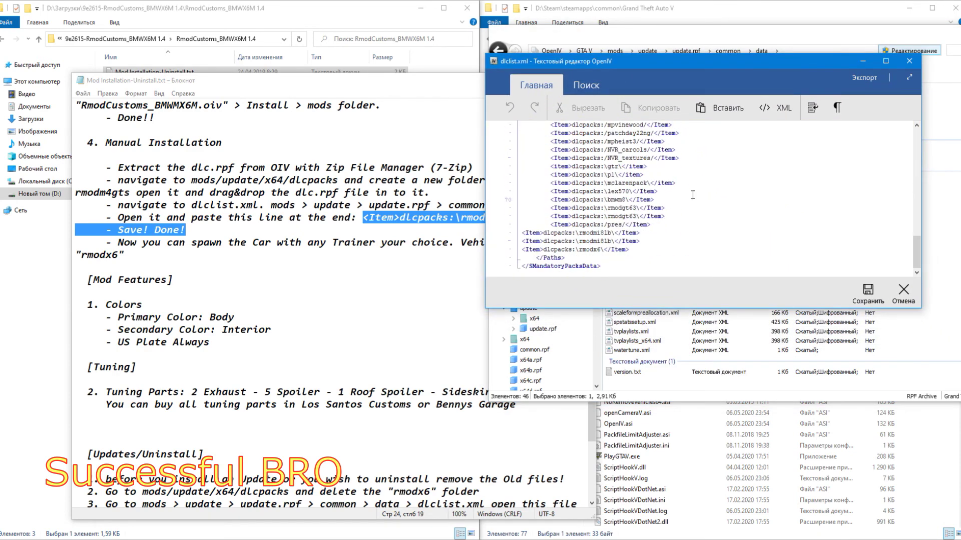
{"action": "left_click", "coordinate": [446, 80]}
{"action": "left_click_drag", "start_coordinate": [547, 217], "coordinate": [362, 218]}
{"action": "right_click", "coordinate": [362, 221]}
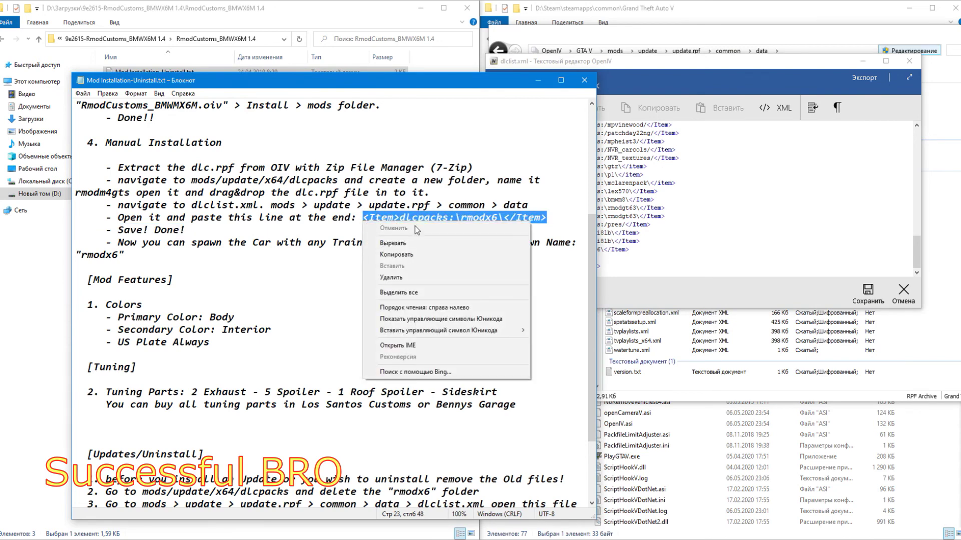
{"action": "left_click", "coordinate": [413, 257]}
Paste <Item>dlcpacks:\rmodx6\</Item> on a new line just above </Paths> in dlclist.xml and save the file
{"action": "left_click", "coordinate": [690, 234]}
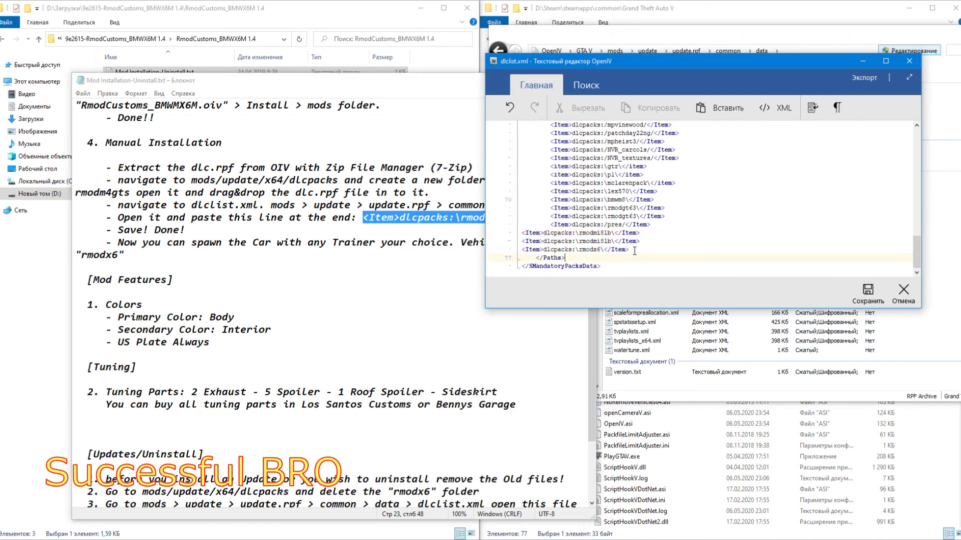
{"action": "key", "text": "Return"}
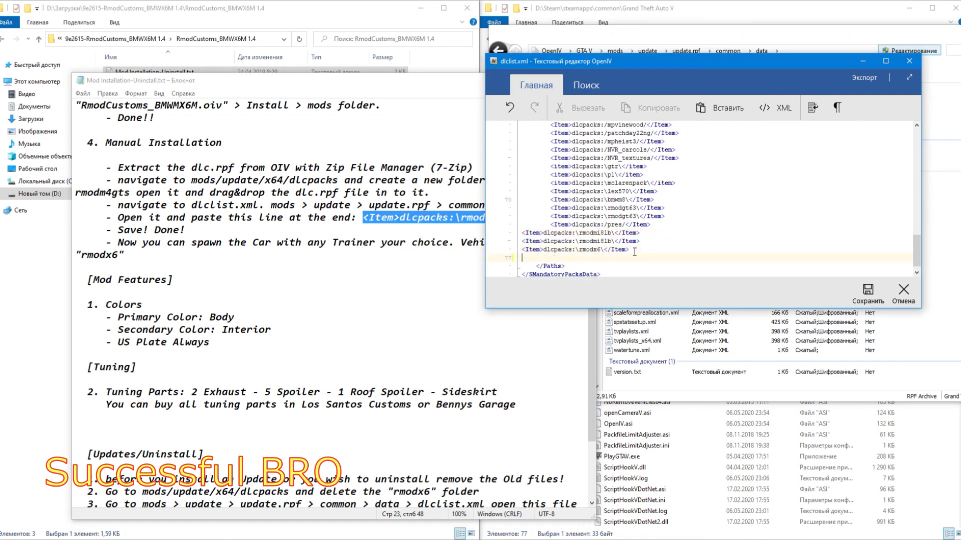
{"action": "right_click", "coordinate": [538, 256]}
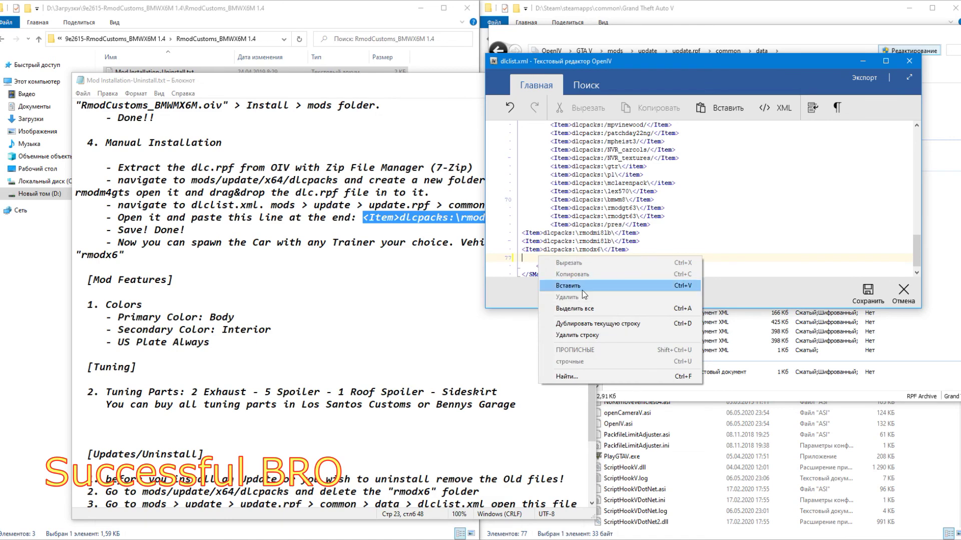
{"action": "left_click", "coordinate": [582, 290]}
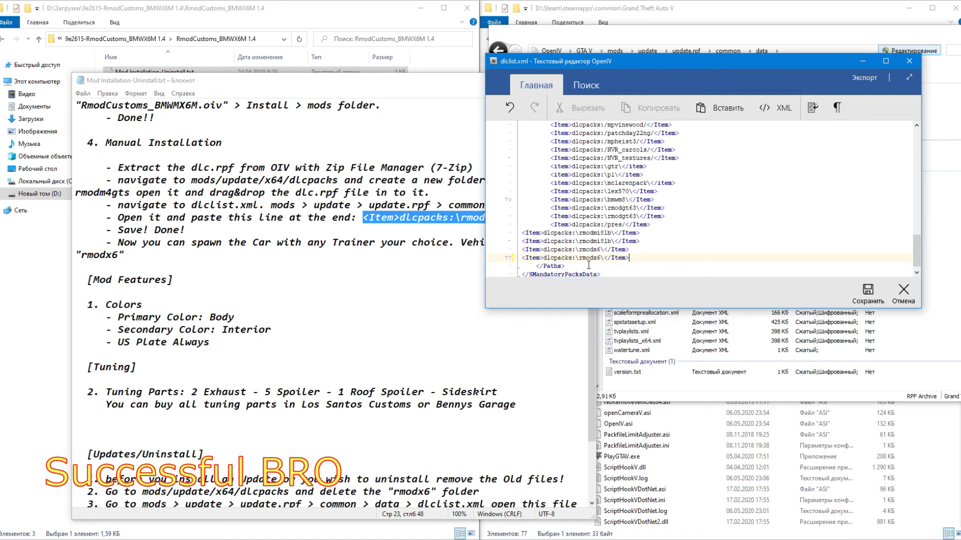
{"action": "left_click", "coordinate": [867, 293]}
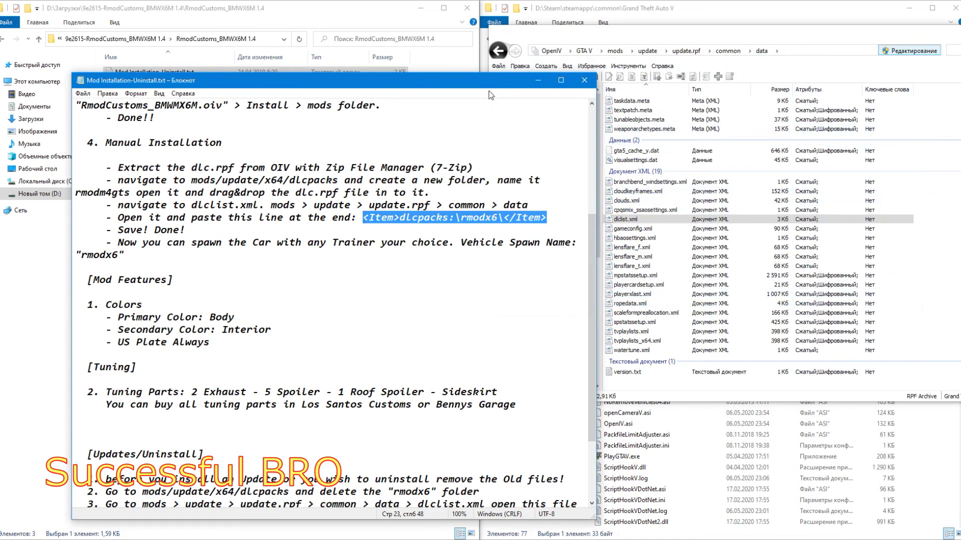
{"action": "left_click_drag", "start_coordinate": [481, 90], "coordinate": [464, 94]}
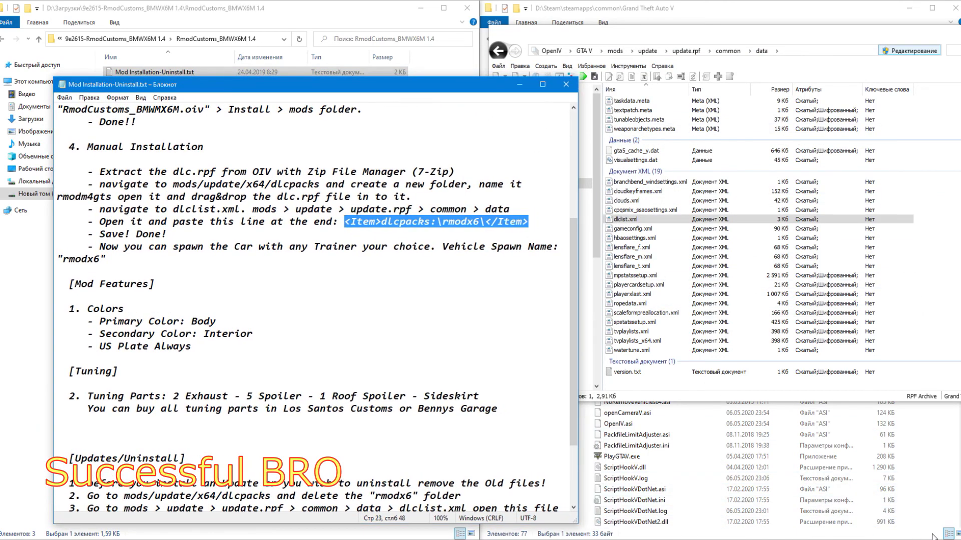